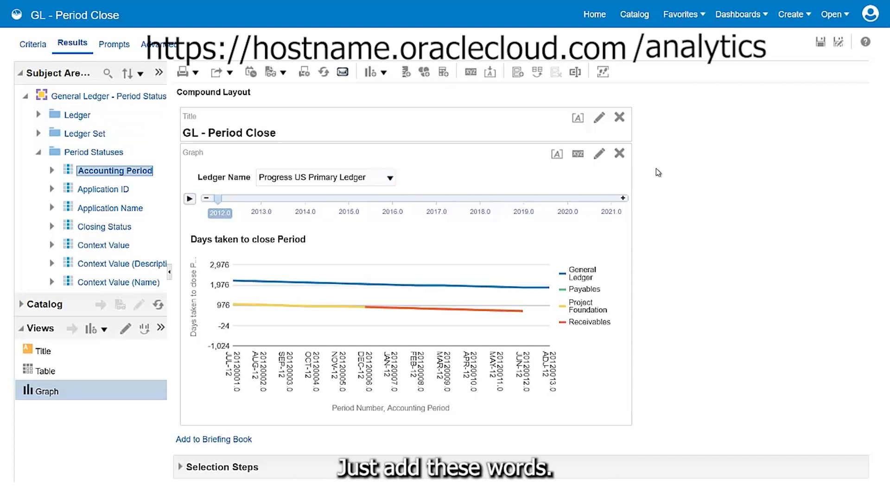
# Create a new analysis based on the General Ledger - Period Status Real Time subject area.
pyautogui.click(592, 21)
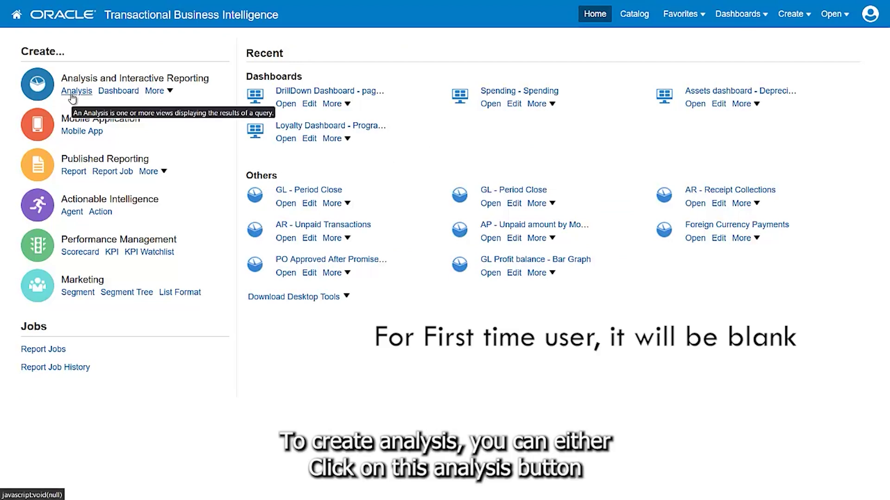
pyautogui.click(810, 15)
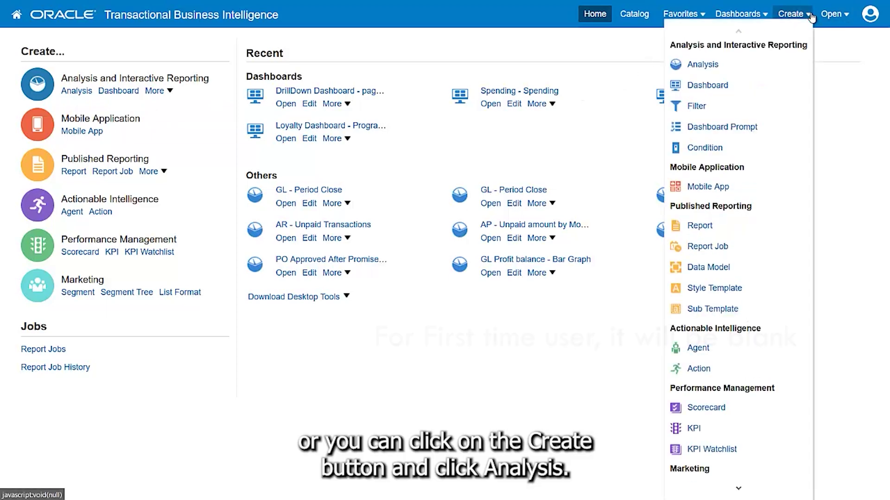
pyautogui.click(703, 65)
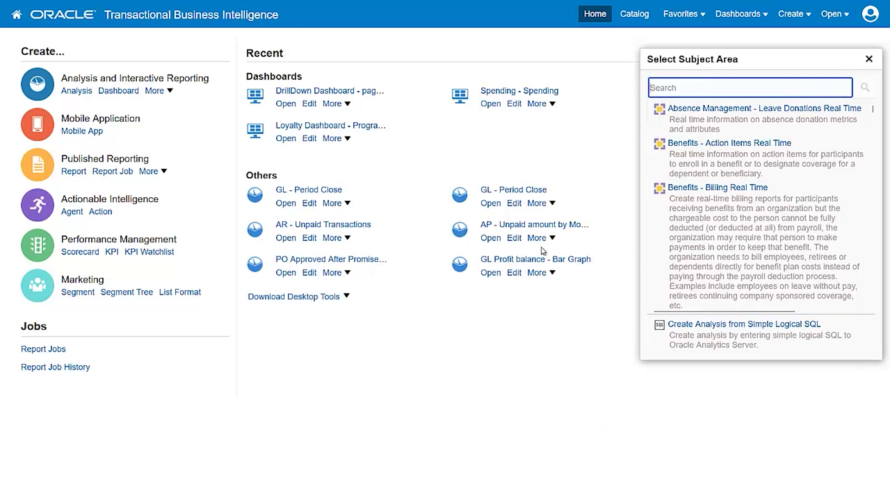
pyautogui.hotkey('ctrl', 'f')
pyautogui.write('general')
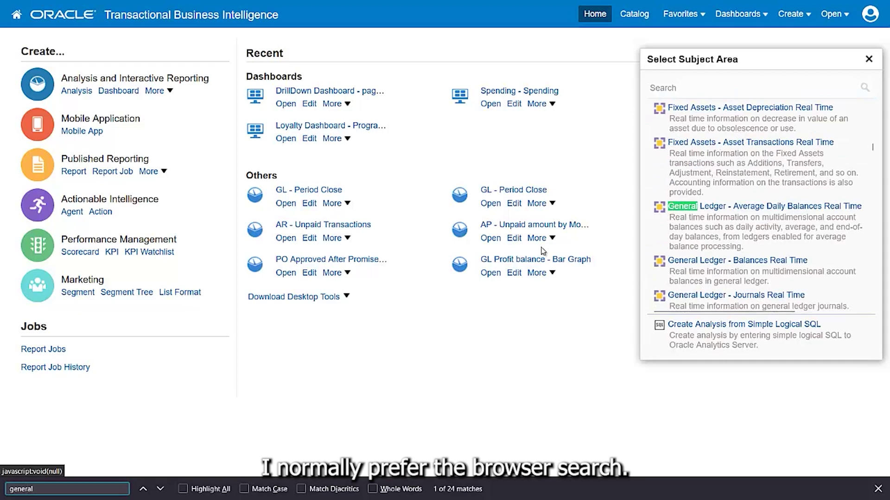
pyautogui.scroll(-3, 717, 164)
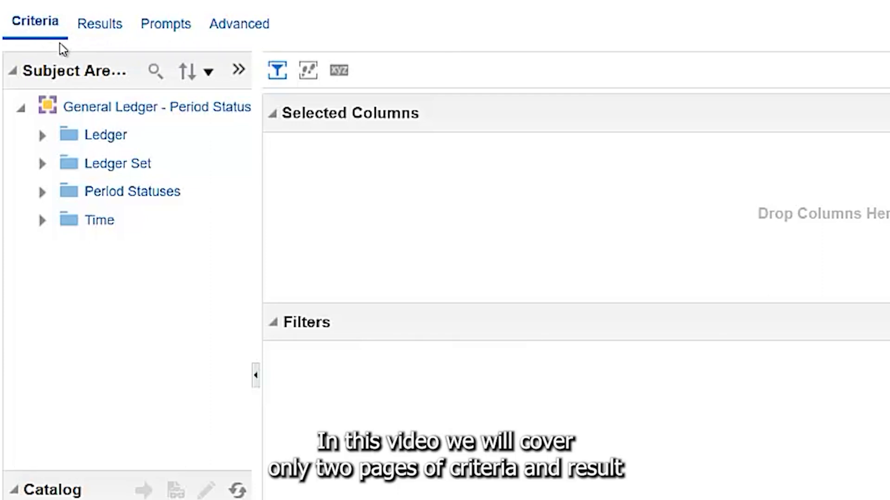
# Add the Ledger Name column from the Ledger folder to the analysis criteria.
pyautogui.click(42, 137)
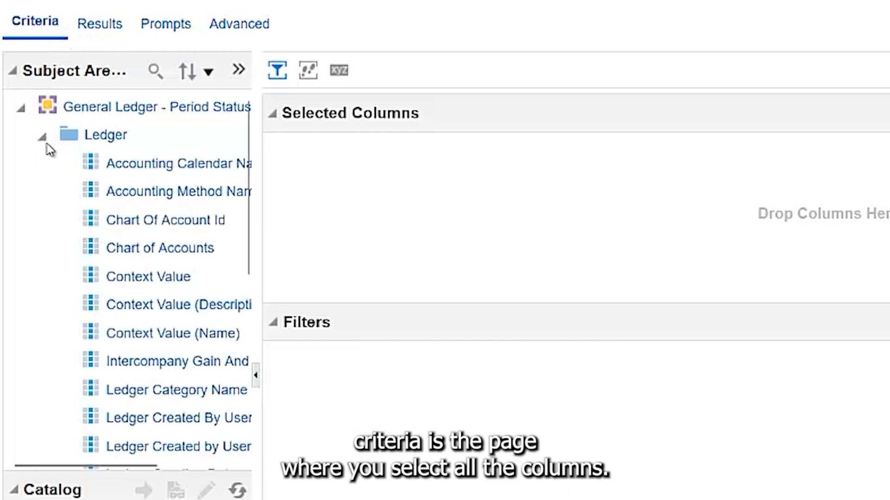
pyautogui.scroll(-5, 141, 289)
pyautogui.scroll(-3, 142, 289)
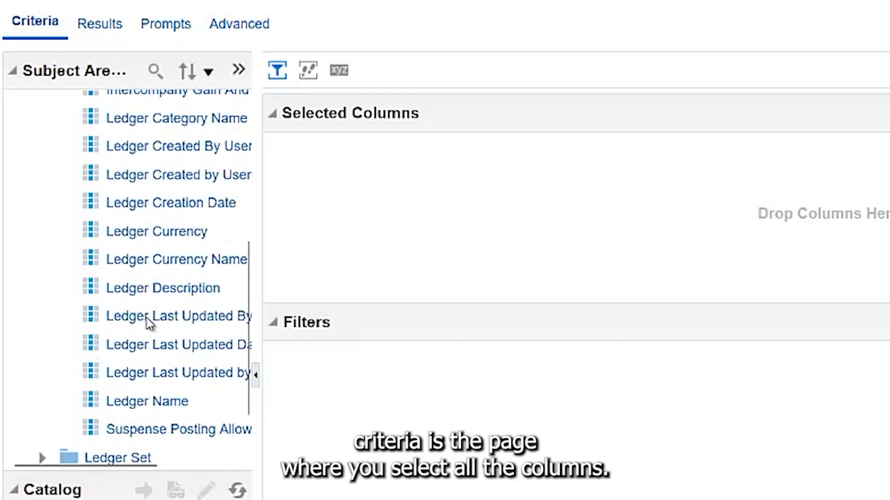
pyautogui.doubleClick(156, 399)
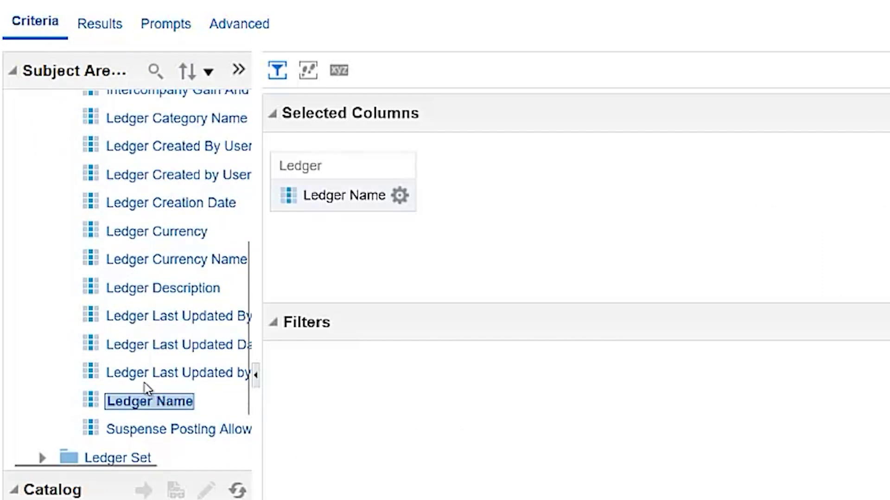
# Add the Accounting Period, Application Name and Closing Status columns from the Period Statuses folder to the criteria.
pyautogui.scroll(-2, 119, 387)
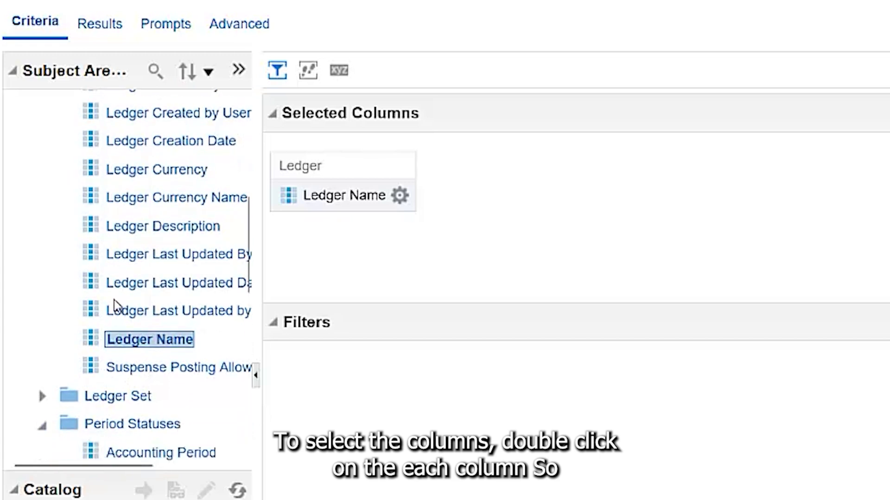
pyautogui.scroll(-5, 116, 304)
pyautogui.doubleClick(145, 272)
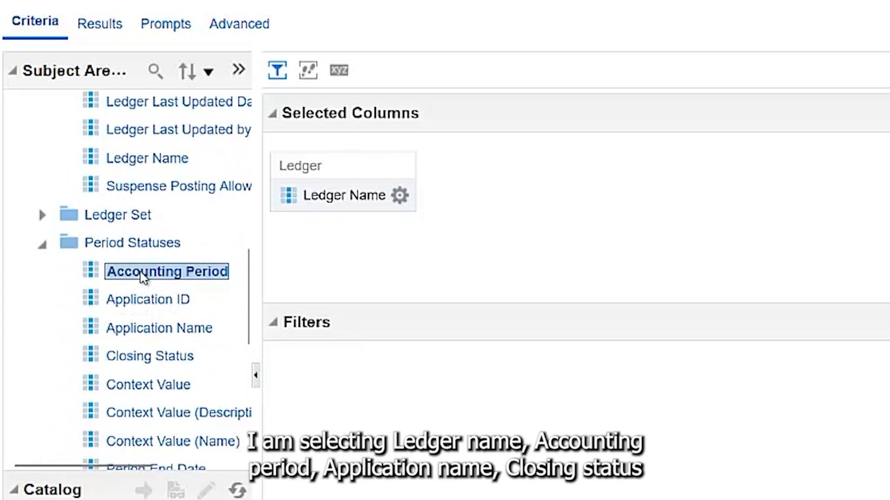
pyautogui.doubleClick(145, 329)
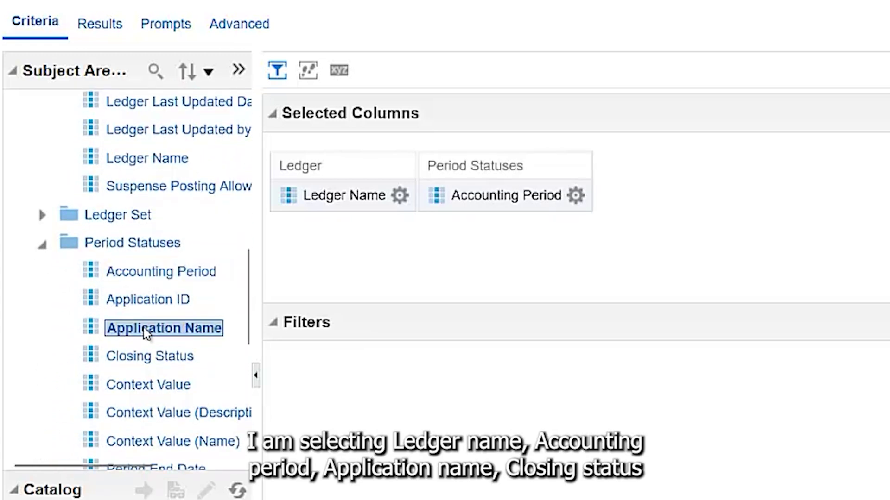
pyautogui.doubleClick(143, 356)
# Add the Period Number, Period End Date, Period Status Last Updated Date and Year columns from Period Statuses.
pyautogui.scroll(-2, 146, 361)
pyautogui.scroll(-4, 147, 361)
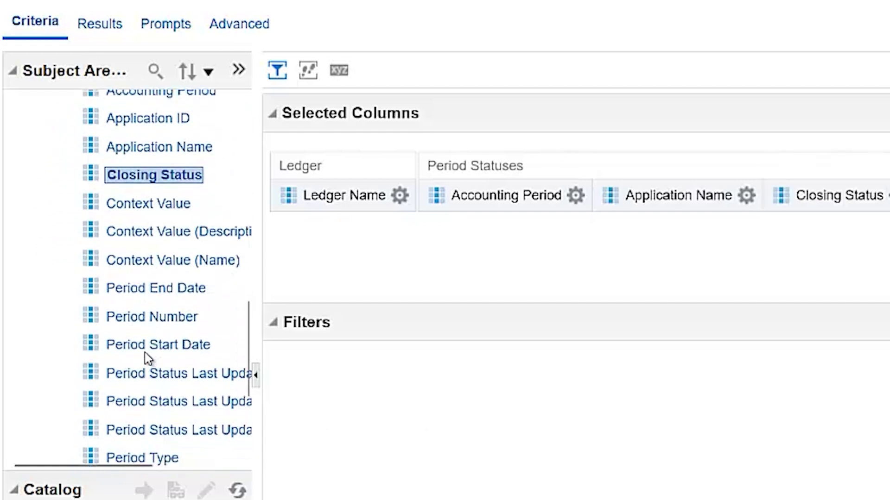
pyautogui.doubleClick(153, 317)
pyautogui.doubleClick(155, 288)
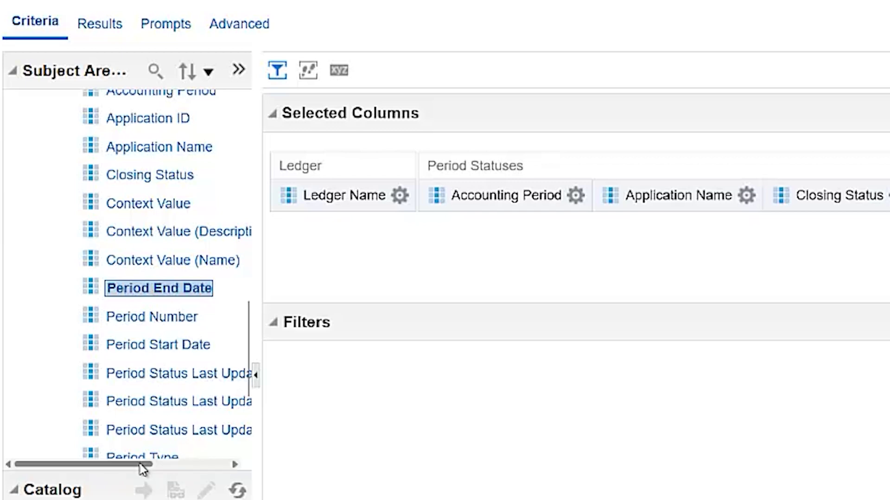
pyautogui.moveTo(143, 465); pyautogui.dragTo(199, 477)
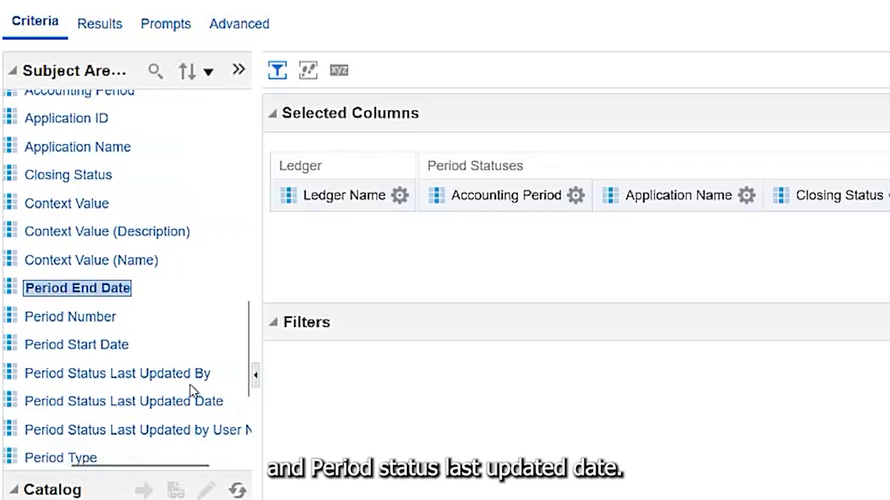
pyautogui.click(182, 402)
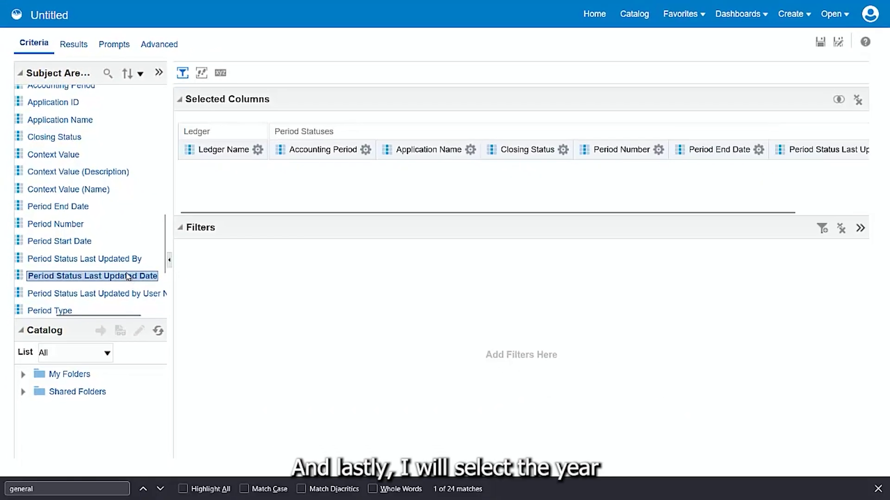
pyautogui.scroll(-4, 139, 304)
pyautogui.click(38, 296)
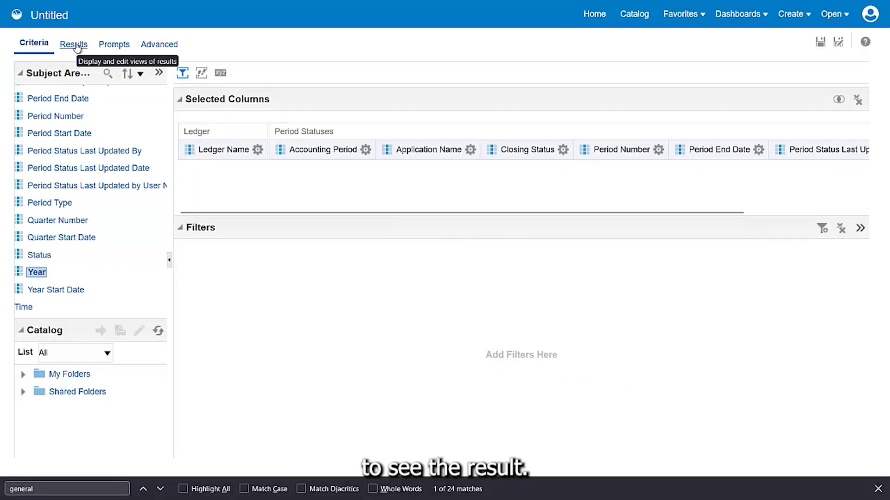
# Display the analysis results and collapse the Subject Areas and Catalog sections so that only Views stays expanded.
pyautogui.click(75, 45)
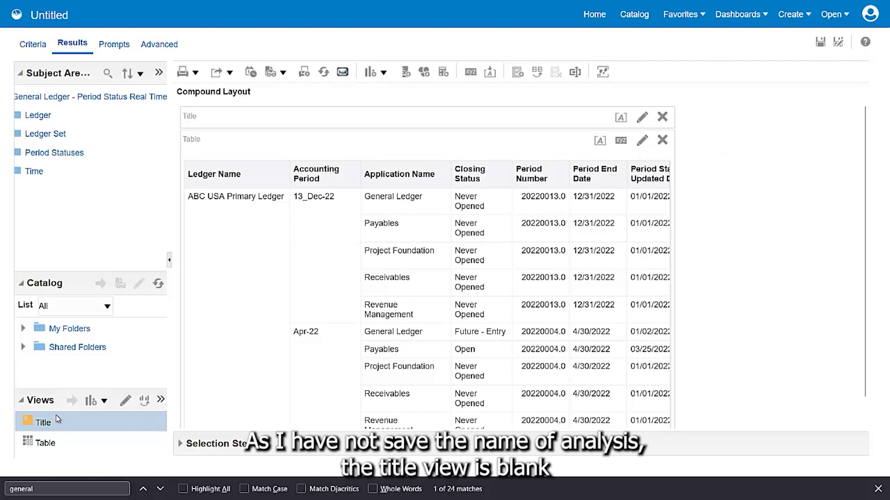
pyautogui.click(20, 73)
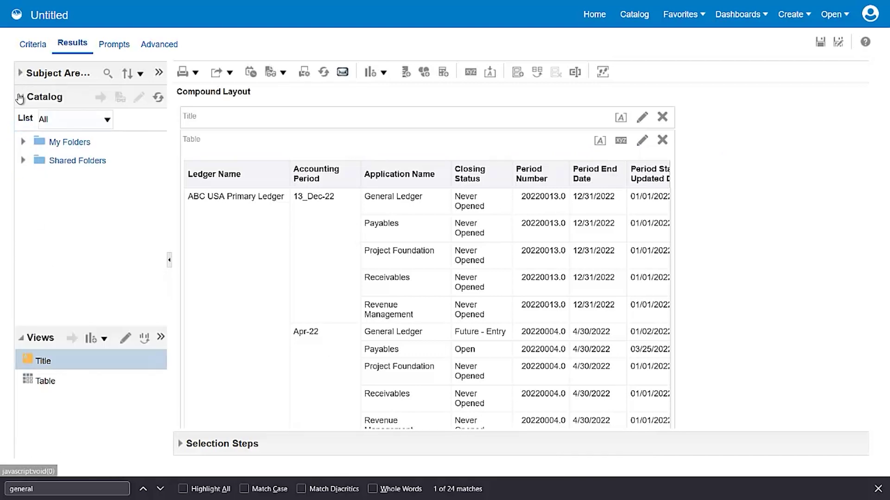
pyautogui.click(20, 97)
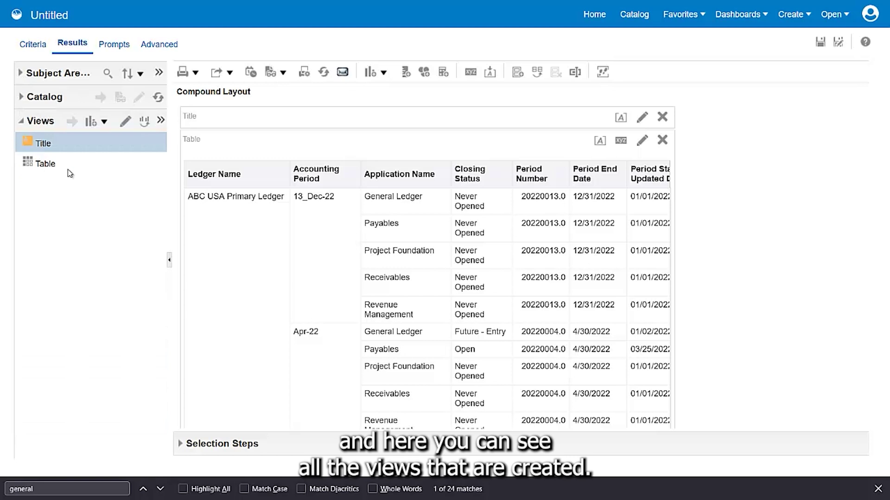
# Replace the table view in the compound layout with a new line graph.
pyautogui.click(662, 141)
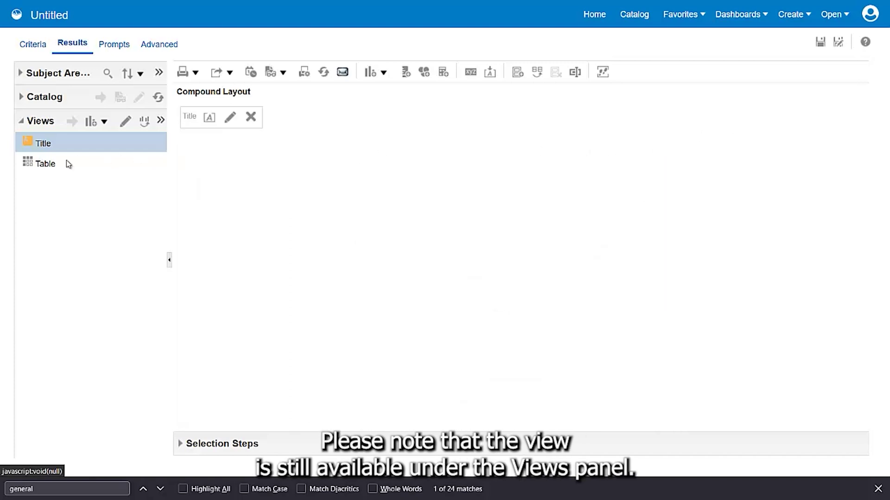
pyautogui.click(383, 73)
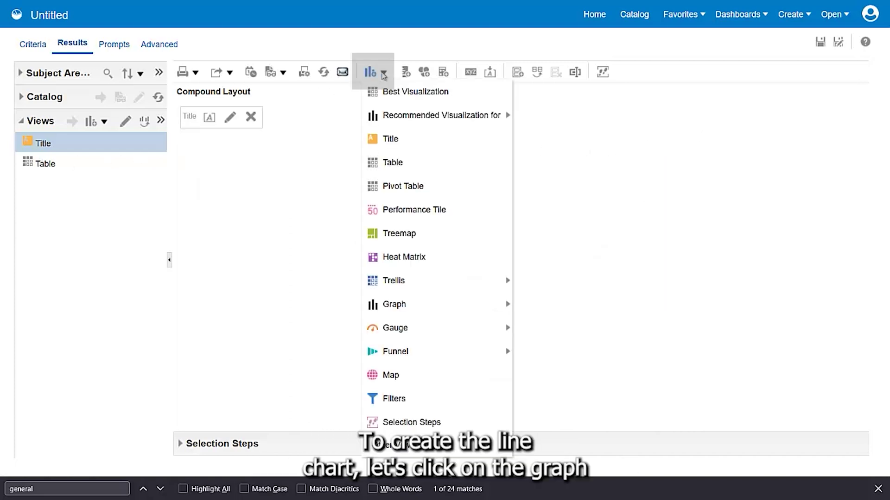
pyautogui.moveTo(407, 303)
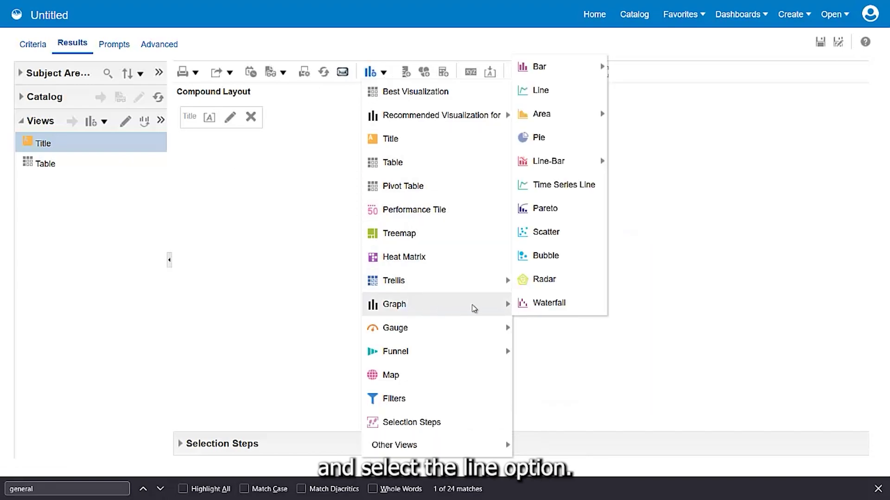
pyautogui.click(562, 93)
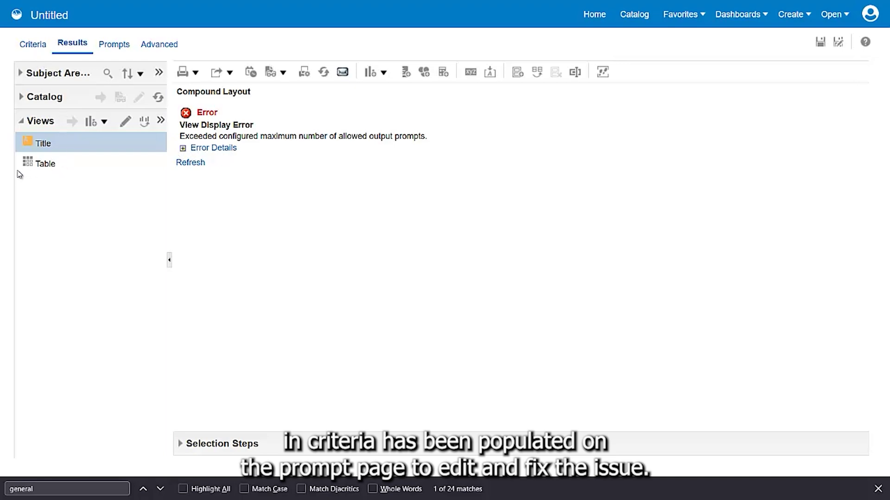
# Reload the results by returning to the criteria and back, and open the graph view for editing.
pyautogui.click(33, 44)
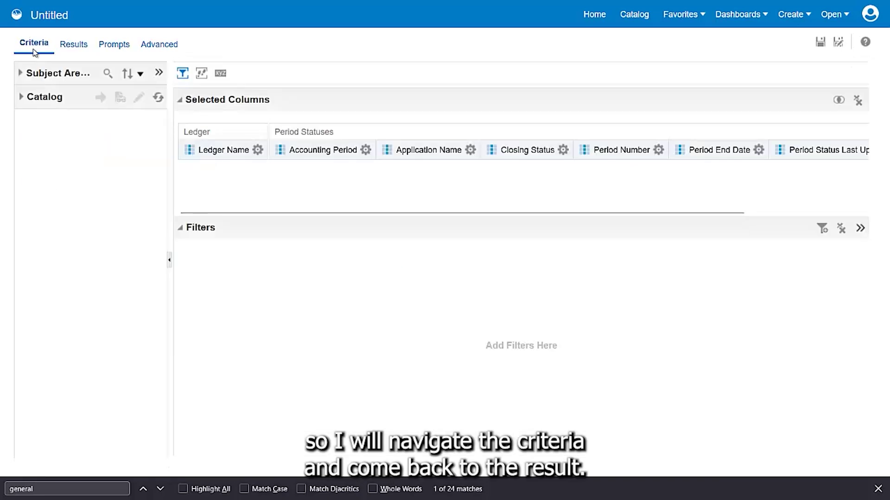
pyautogui.click(72, 47)
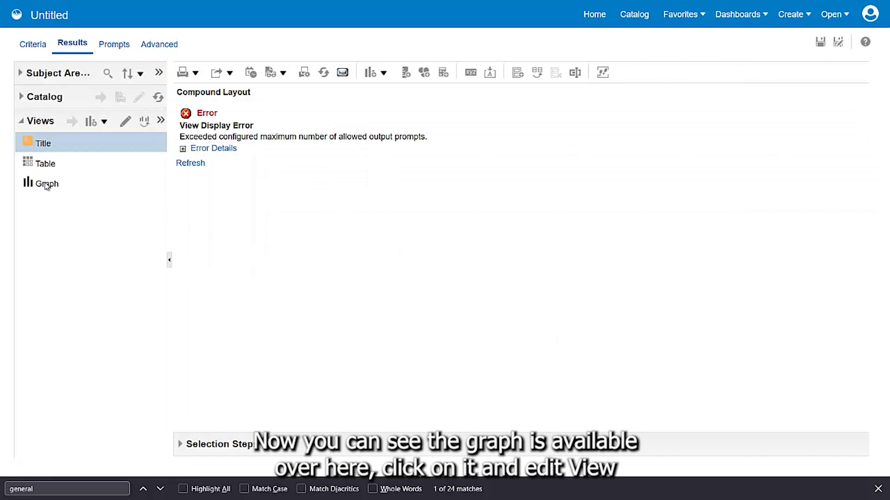
pyautogui.click(45, 186)
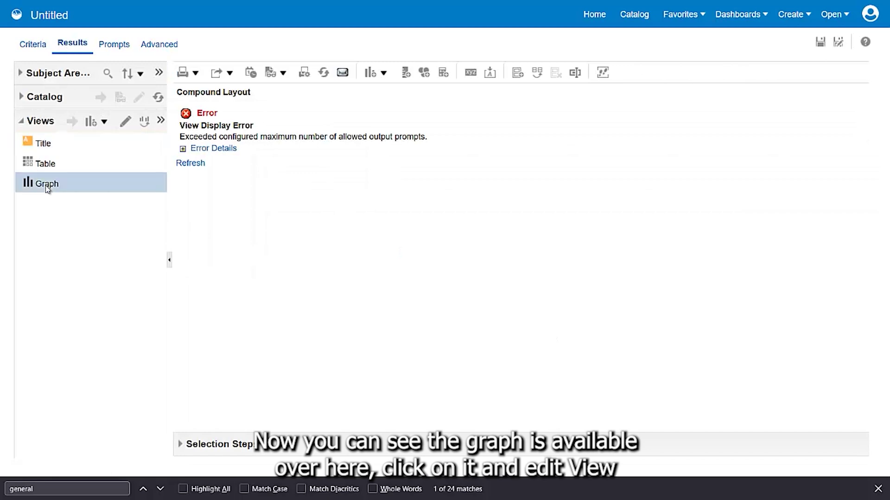
pyautogui.click(126, 123)
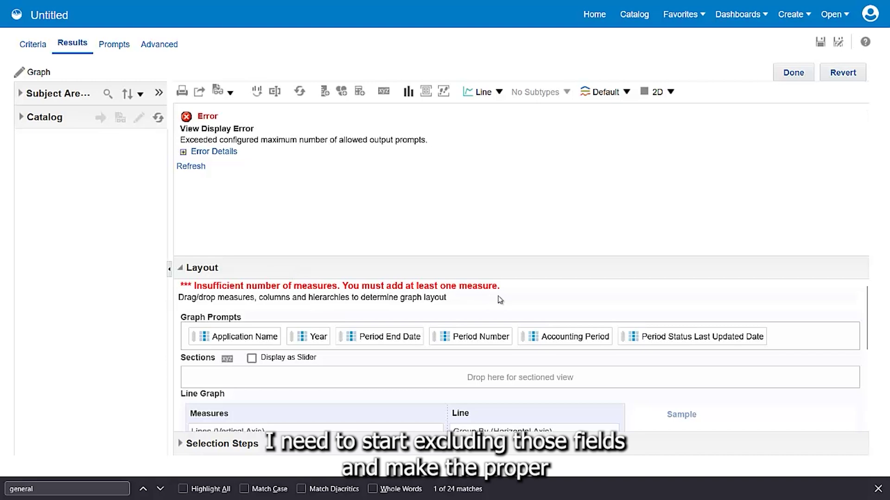
# Enlarge the graph's layout area and move Application Name, Period End Date and Period Status Last Updated Date from the graph prompts to Excluded.
pyautogui.scroll(-1, 487, 315)
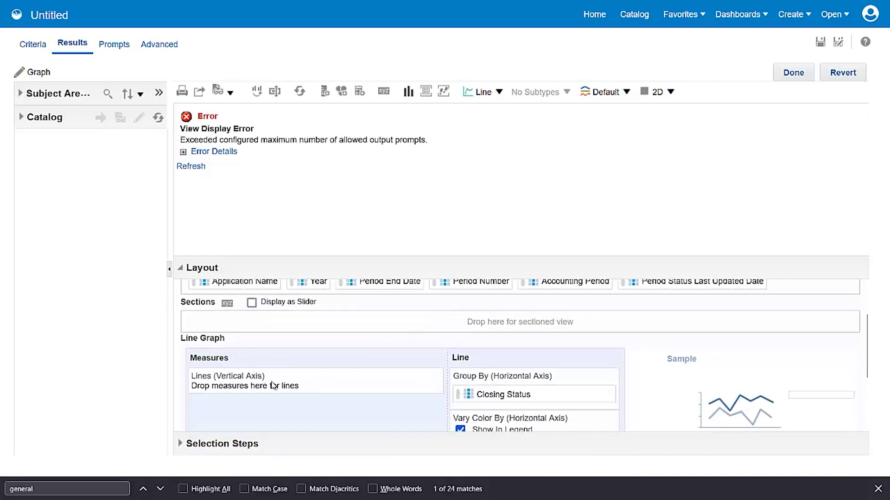
pyautogui.moveTo(374, 237); pyautogui.dragTo(334, 174)
pyautogui.scroll(-1, 346, 281)
pyautogui.moveTo(248, 198); pyautogui.dragTo(236, 419)
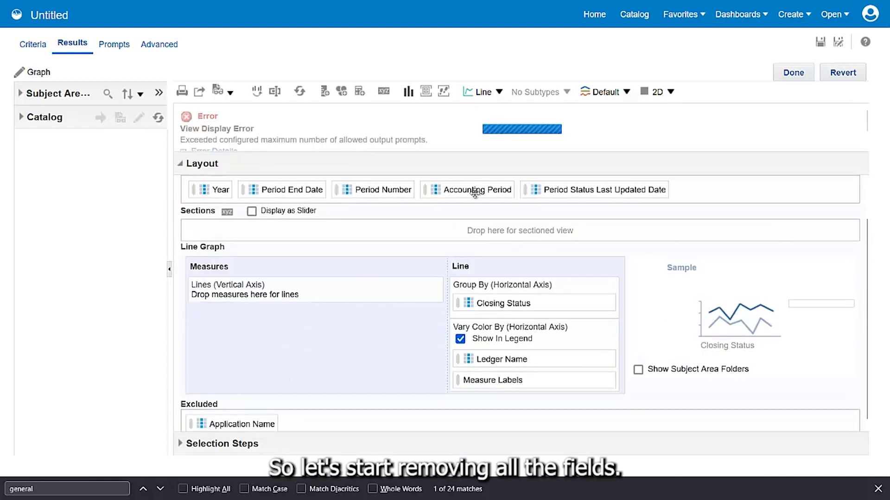
pyautogui.moveTo(278, 189); pyautogui.dragTo(297, 415)
pyautogui.moveTo(463, 183); pyautogui.dragTo(464, 418)
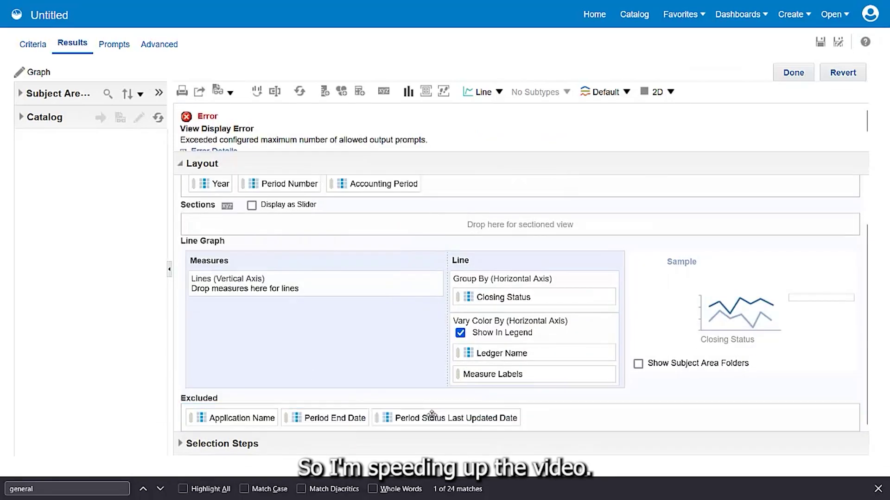
# Exclude Closing Status, Accounting Period, Period Number, Ledger Name and Year from the line graph's layout.
pyautogui.moveTo(540, 295); pyautogui.dragTo(553, 417)
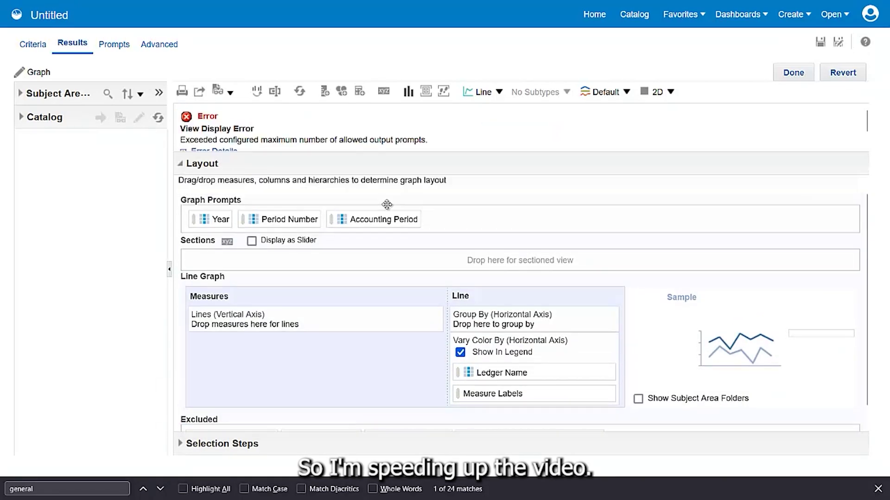
pyautogui.moveTo(403, 218); pyautogui.dragTo(232, 417)
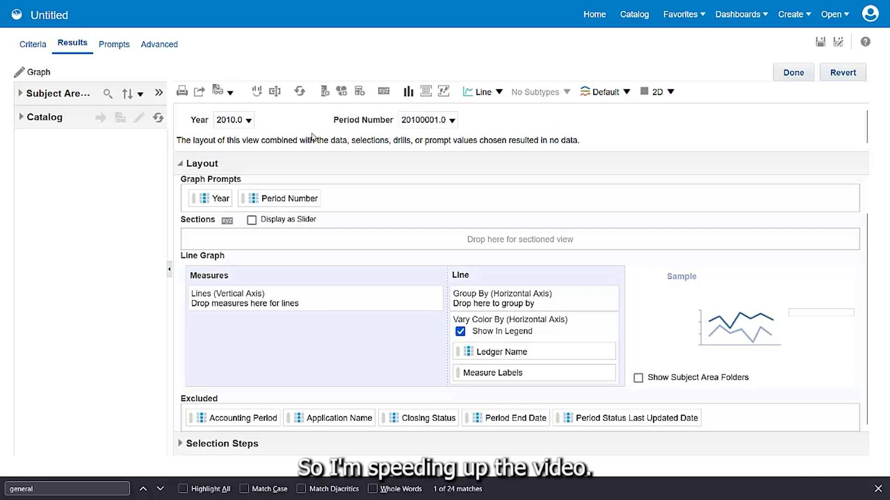
pyautogui.moveTo(287, 198); pyautogui.dragTo(362, 416)
pyautogui.moveTo(502, 352); pyautogui.dragTo(502, 388)
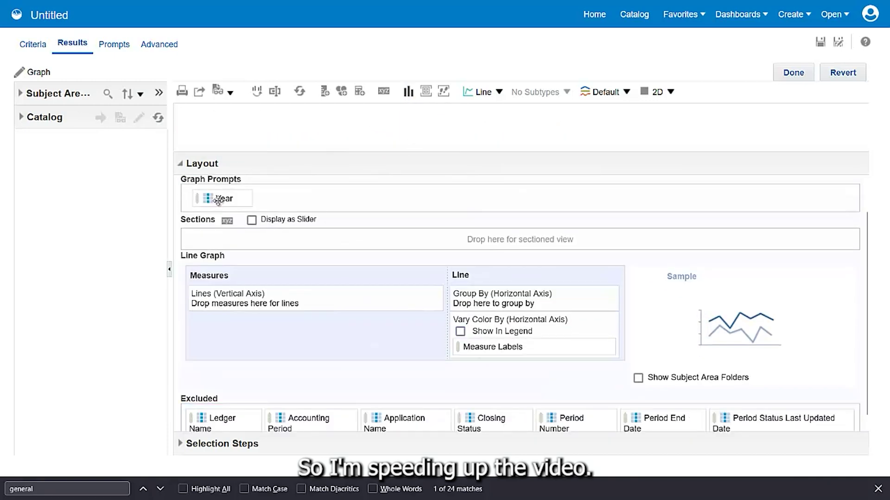
pyautogui.moveTo(217, 199); pyautogui.dragTo(368, 399)
# Add the Ledger folder's Accounting Calendar Name column to the criteria before Period End Date and clear its column formula.
pyautogui.click(21, 45)
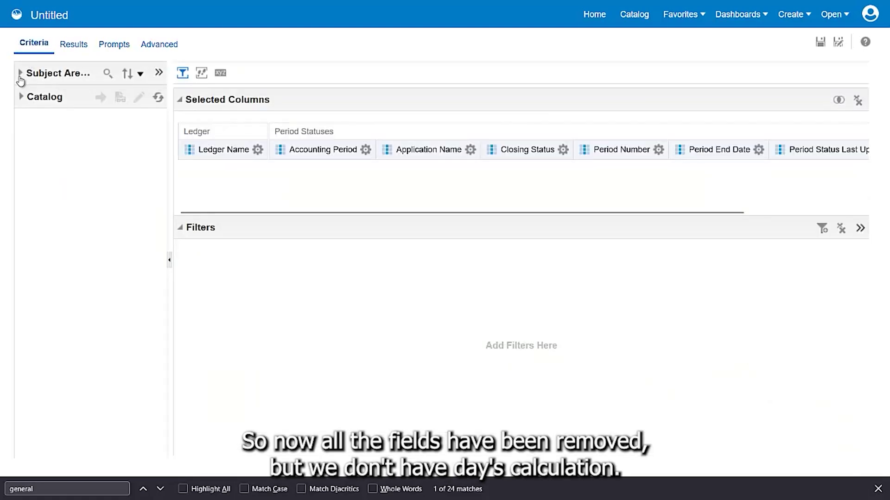
pyautogui.click(19, 75)
pyautogui.moveTo(55, 135); pyautogui.dragTo(677, 153)
pyautogui.click(801, 149)
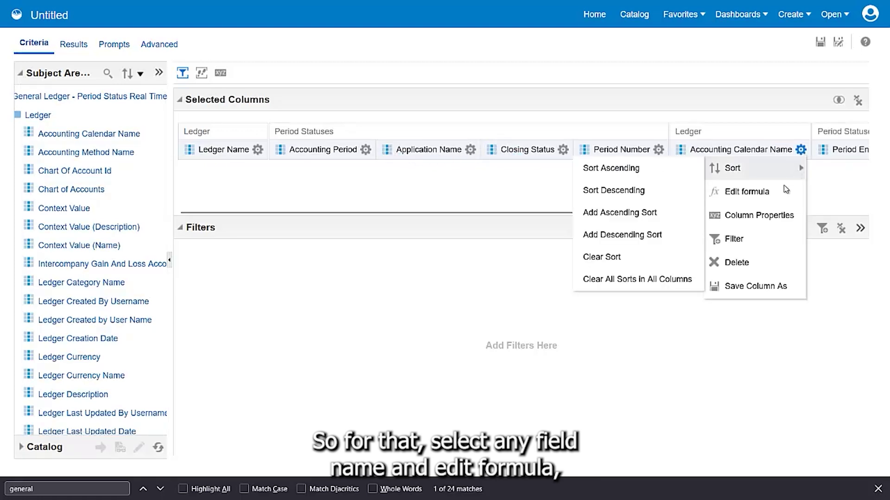
pyautogui.click(767, 192)
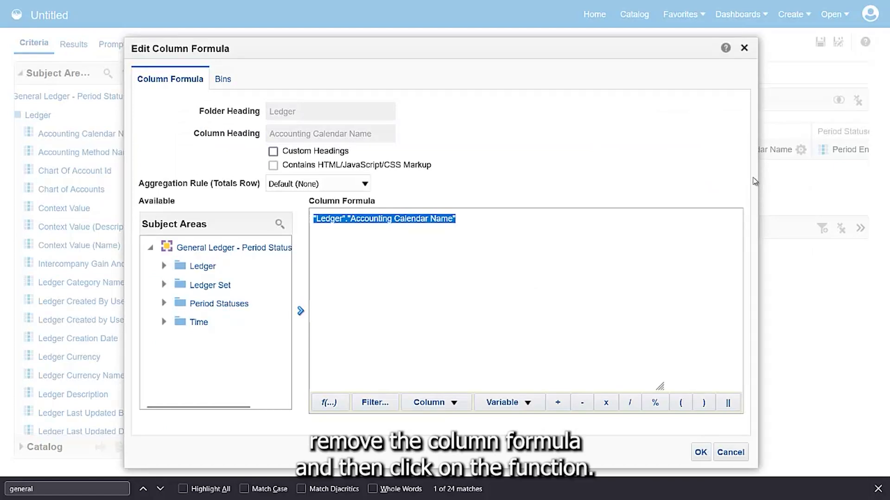
pyautogui.press('Delete')
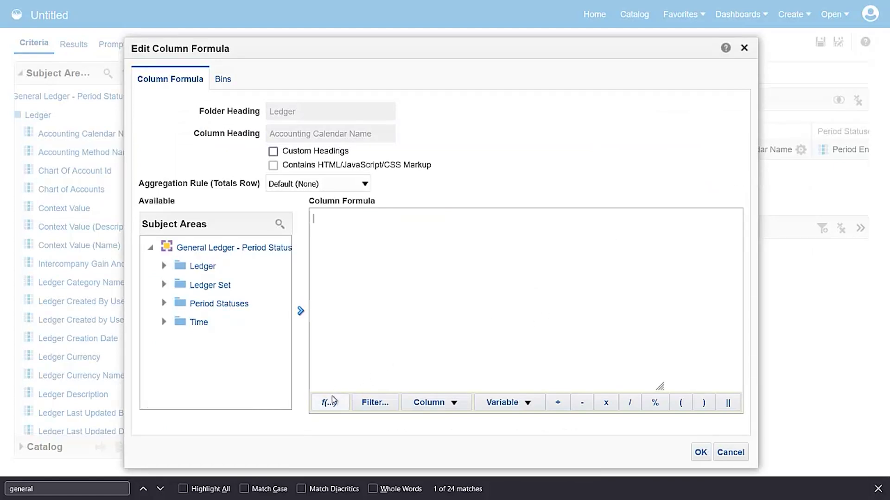
# Insert the TimestampDiff calendar/date function into the column formula, copying the SQL_TSI_DAY interval name from its description.
pyautogui.click(326, 404)
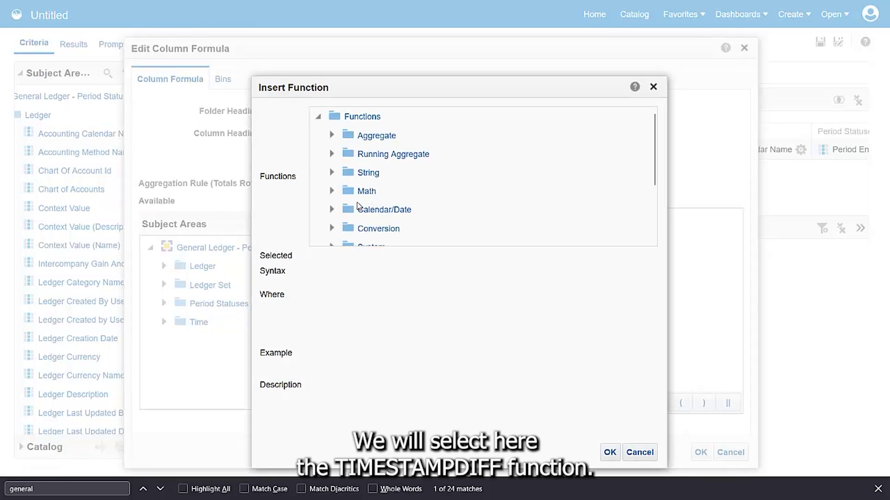
pyautogui.click(332, 210)
pyautogui.scroll(-6, 413, 185)
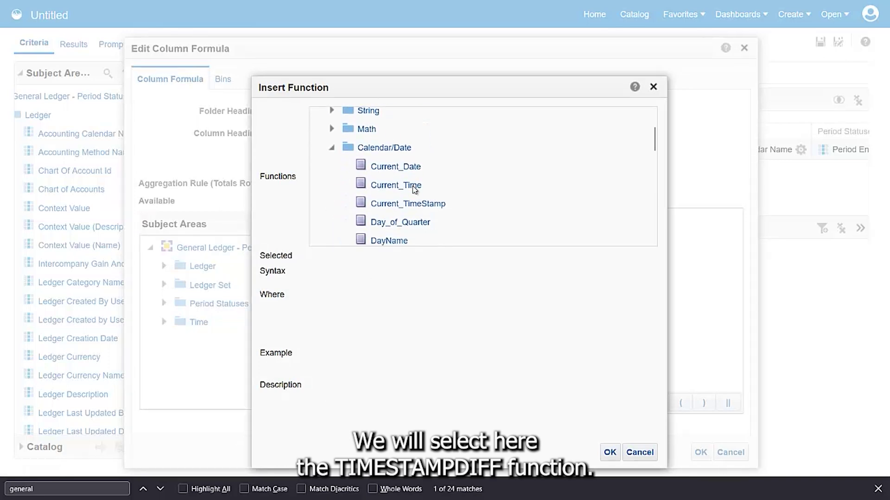
pyautogui.scroll(-3, 405, 199)
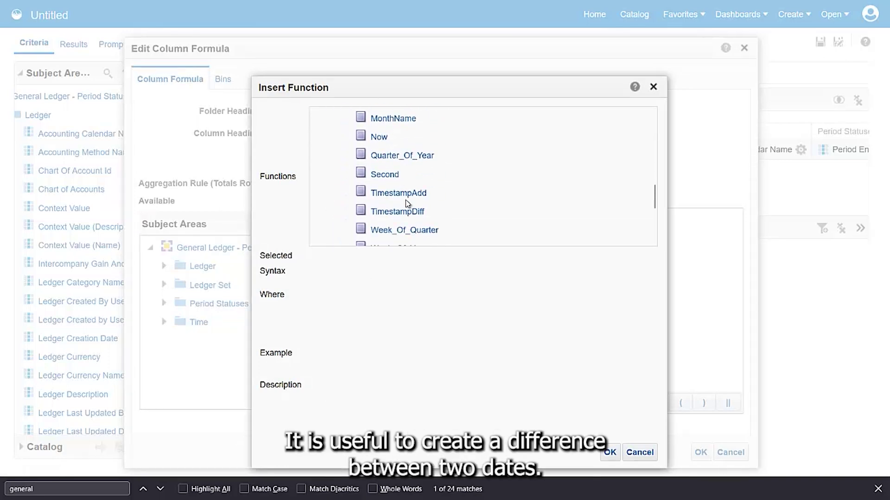
pyautogui.click(387, 157)
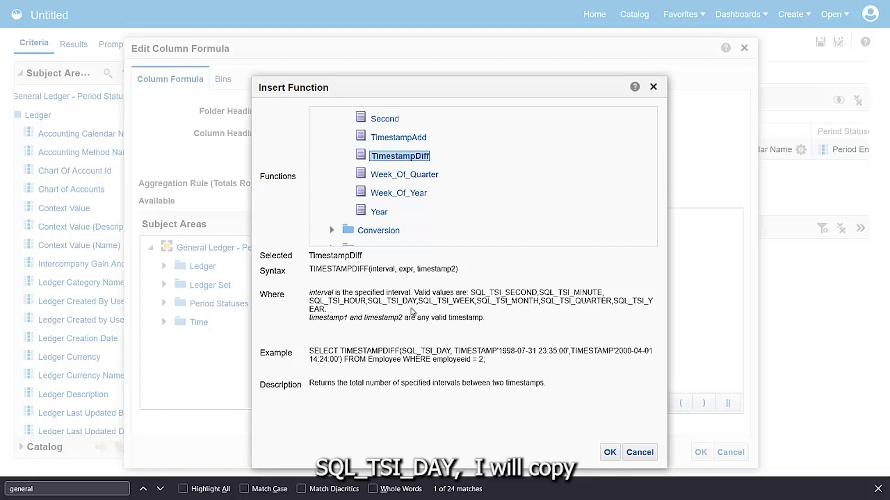
pyautogui.moveTo(417, 301); pyautogui.dragTo(370, 305)
pyautogui.hotkey('ctrl', 'c')
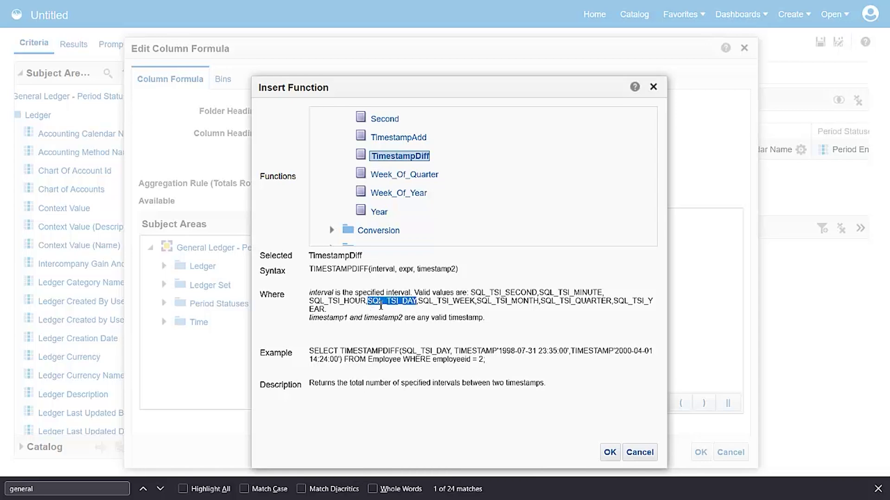
pyautogui.click(610, 453)
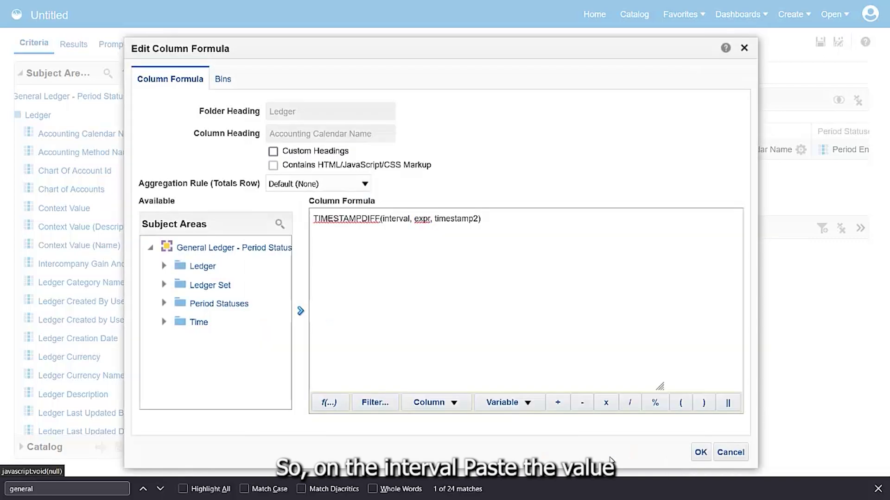
# Fill the TIMESTAMPDIFF arguments with SQL_TSI_DAY, the Period End Date column and the Period Status Last Updated Date column.
pyautogui.doubleClick(397, 219)
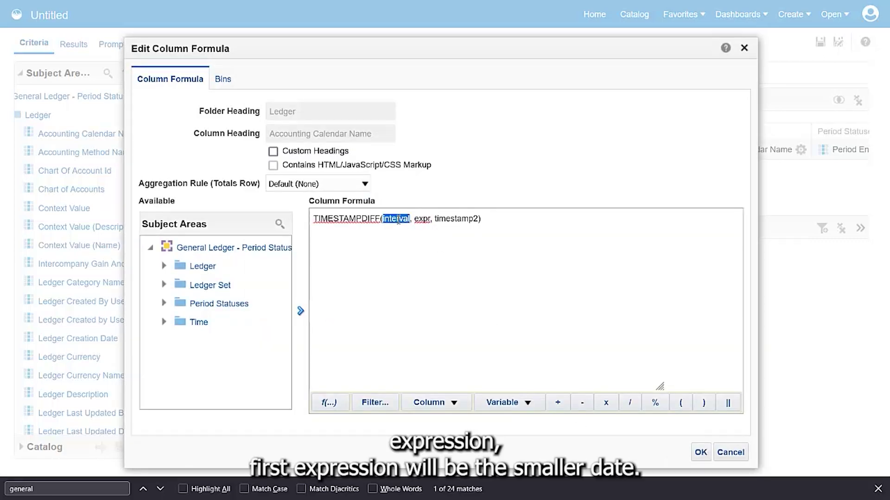
pyautogui.hotkey('ctrl', 'v')
pyautogui.doubleClick(451, 219)
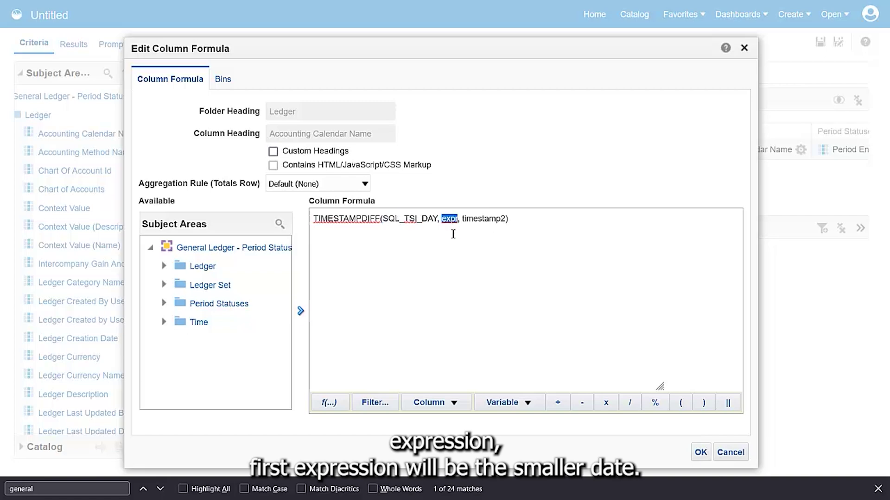
pyautogui.click(454, 403)
pyautogui.click(478, 342)
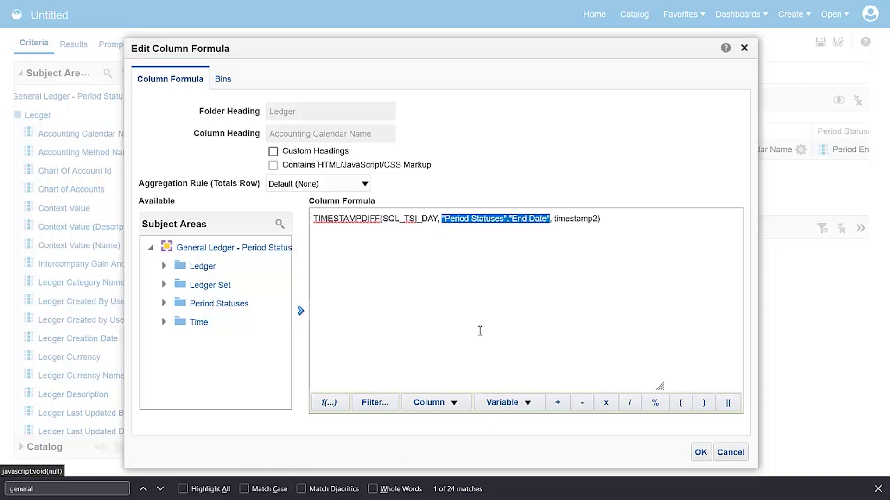
pyautogui.click(559, 220)
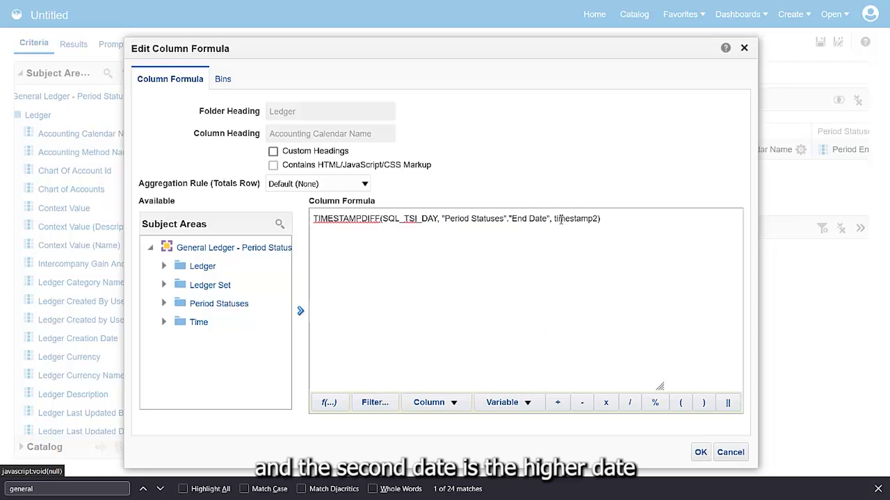
pyautogui.doubleClick(560, 219)
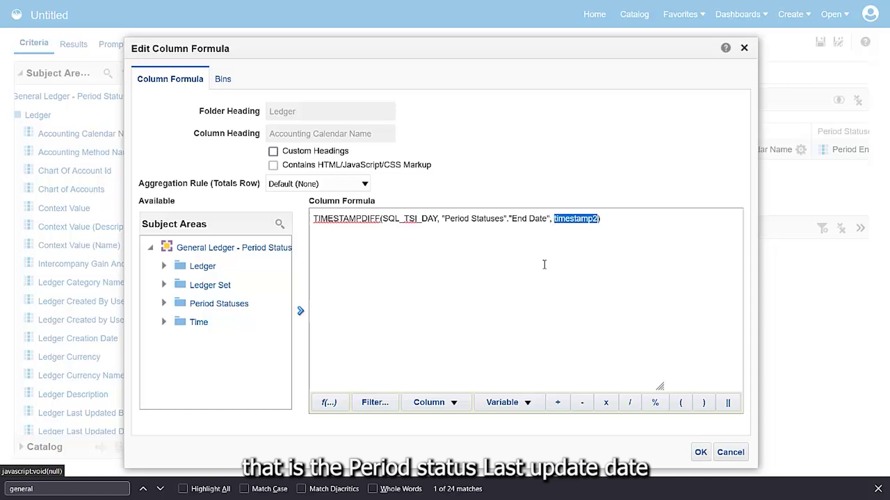
pyautogui.click(455, 403)
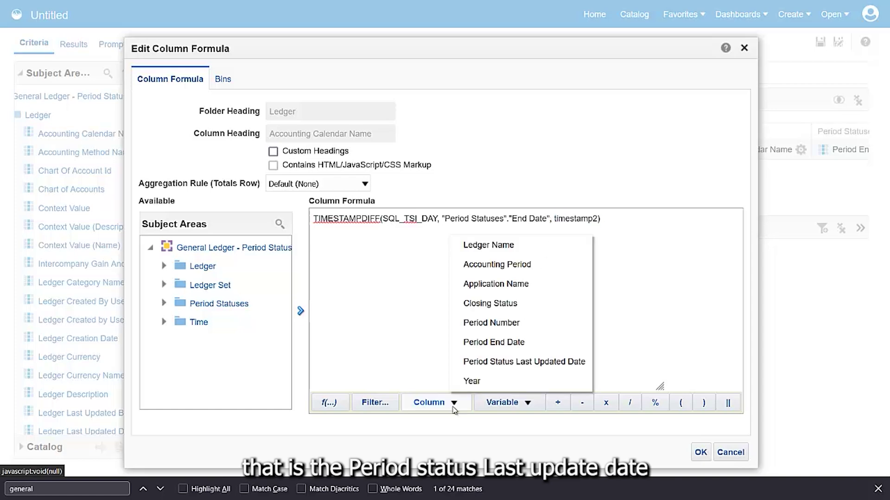
pyautogui.click(512, 361)
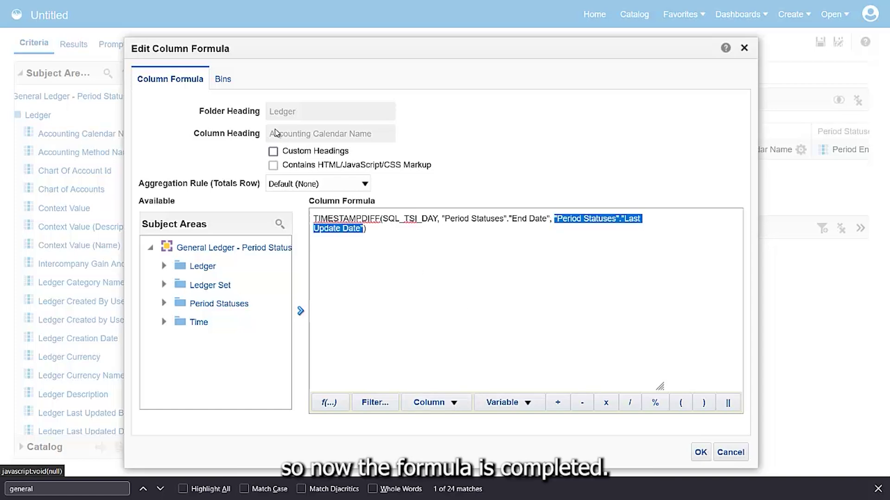
# Give the calculated column the custom heading "Days taken to Close Period" and apply the formula.
pyautogui.click(273, 152)
pyautogui.moveTo(368, 135); pyautogui.dragTo(196, 137)
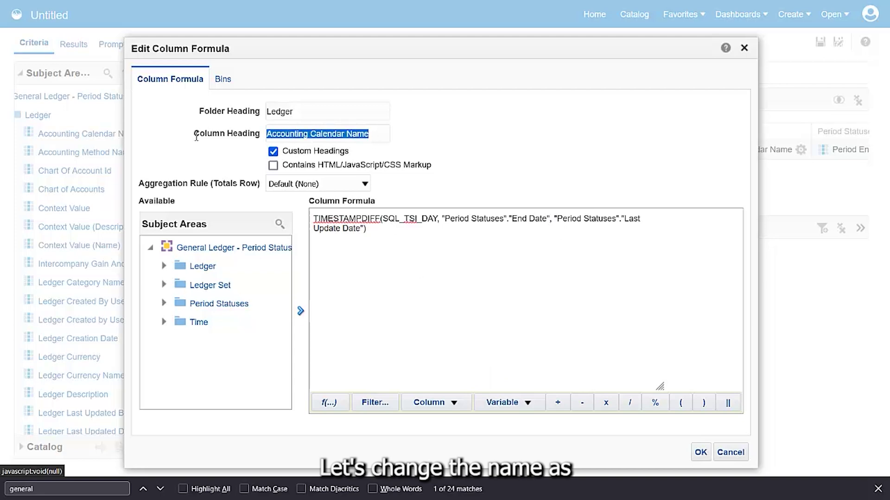
pyautogui.write('Days take')
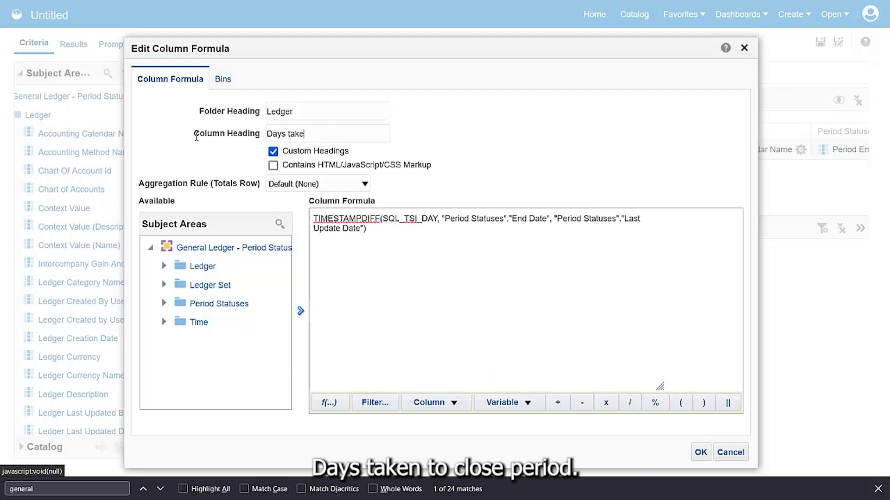
pyautogui.write('n to Close Period')
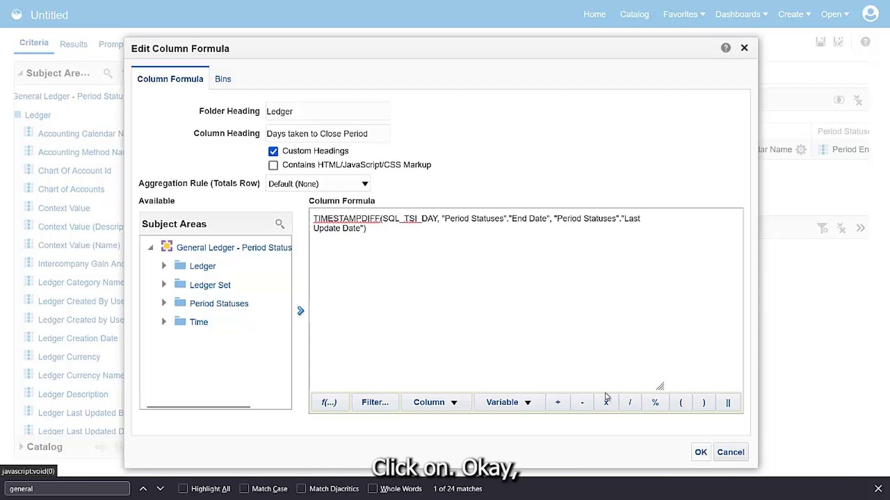
pyautogui.click(701, 452)
# Override the default data format of Days taken to Close Period, treating it as a number with 0 decimal places.
pyautogui.click(799, 149)
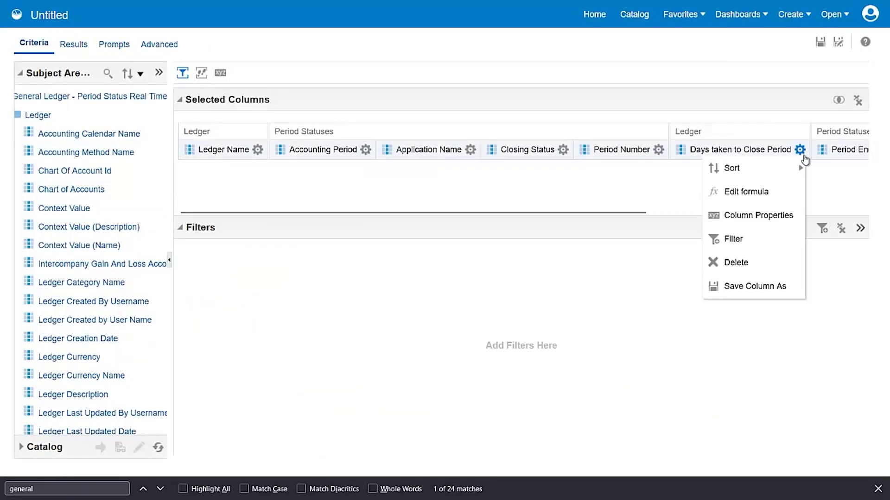
pyautogui.click(783, 214)
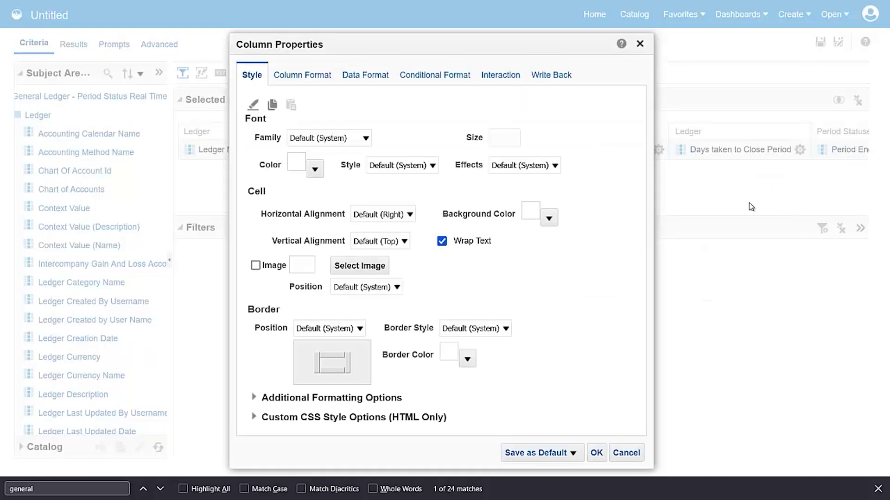
pyautogui.click(364, 74)
pyautogui.click(252, 104)
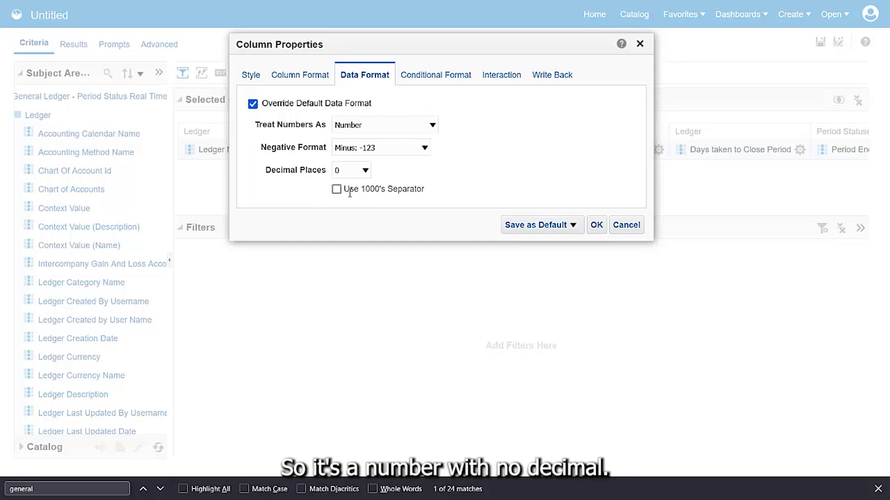
pyautogui.click(597, 224)
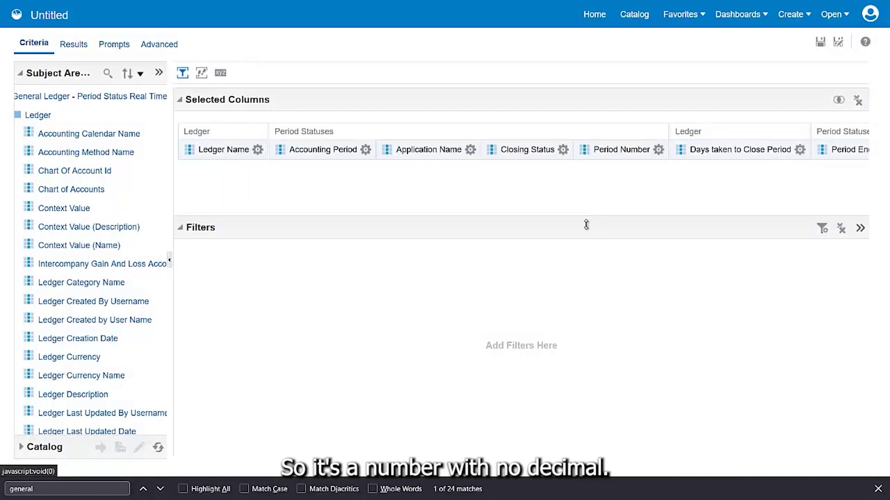
# Edit the graph view in the results and move Days taken to Close Period from the horizontal axis grouping to the line measures.
pyautogui.click(74, 45)
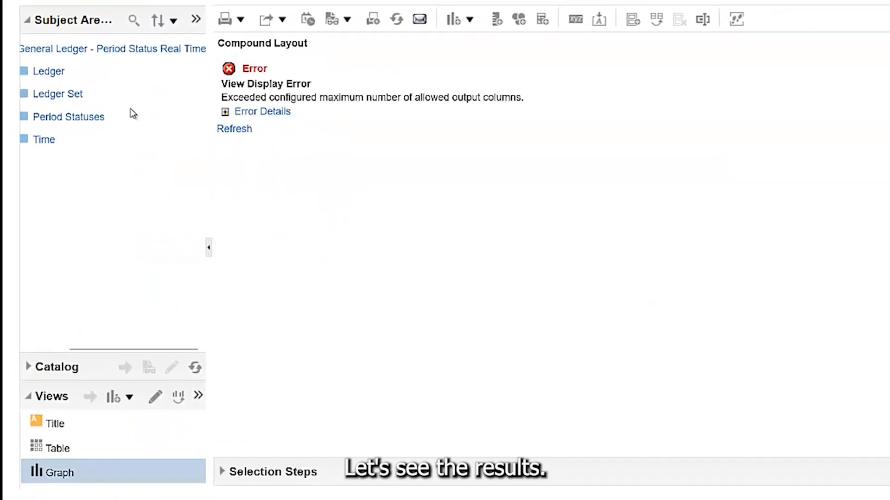
pyautogui.click(156, 398)
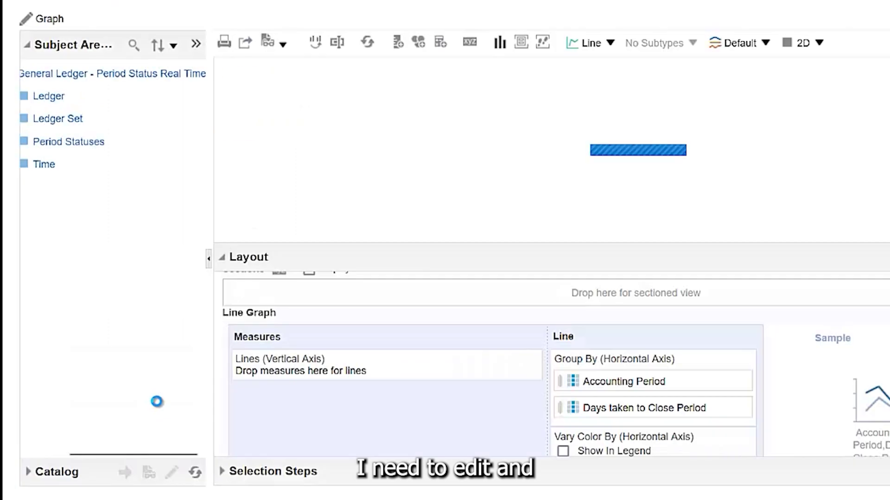
pyautogui.moveTo(500, 246); pyautogui.dragTo(515, 170)
pyautogui.scroll(-1, 506, 260)
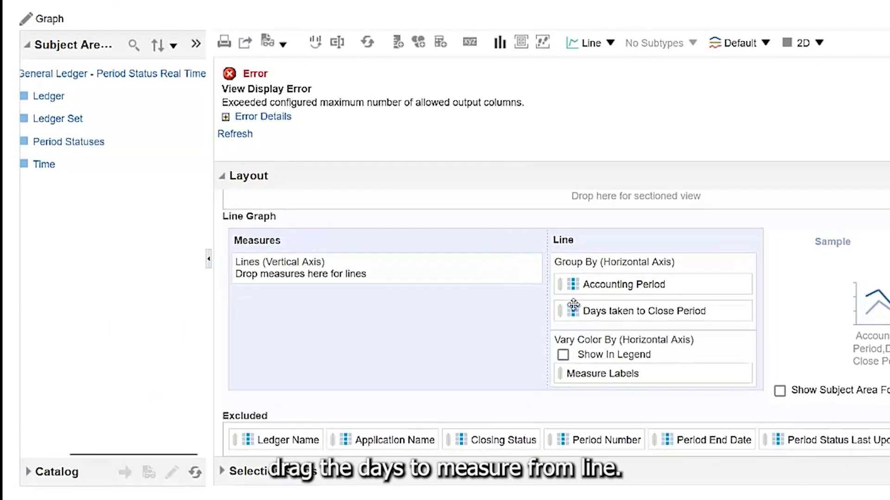
pyautogui.moveTo(598, 315); pyautogui.dragTo(279, 265)
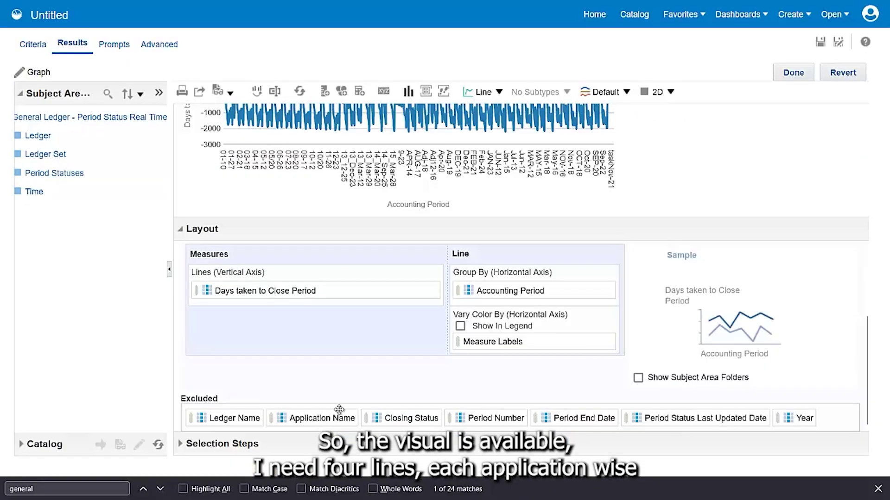
# Vary the line color by Application Name and return to the criteria, keeping the graph changes.
pyautogui.moveTo(408, 438); pyautogui.dragTo(660, 325)
pyautogui.moveTo(540, 324); pyautogui.dragTo(539, 323)
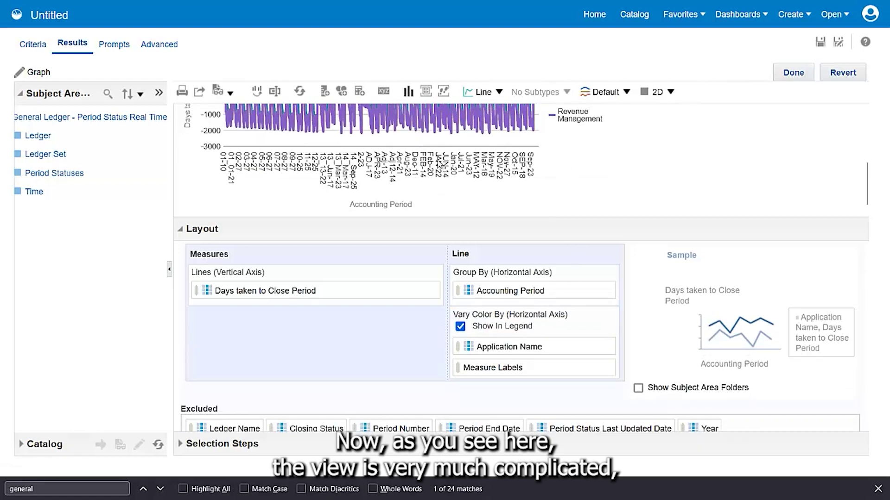
pyautogui.click(34, 44)
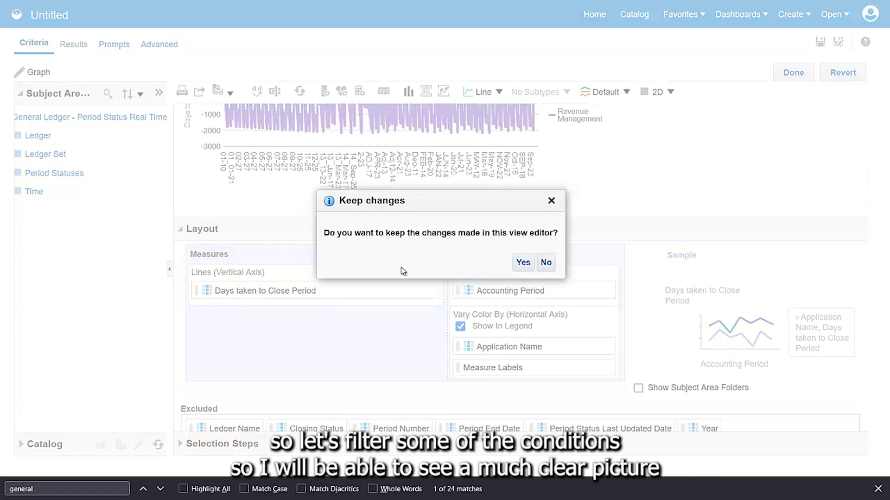
pyautogui.click(523, 262)
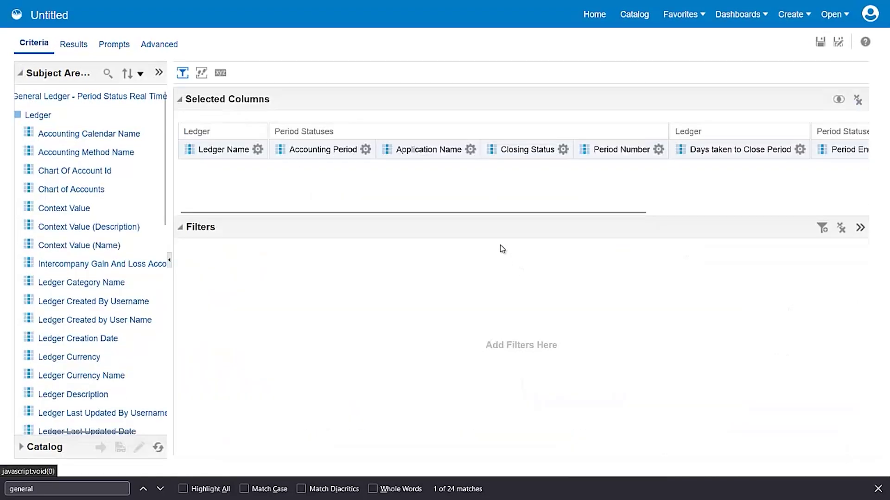
# Add a filter limiting Closing Status to Closed and Permanently Closed.
pyautogui.click(562, 149)
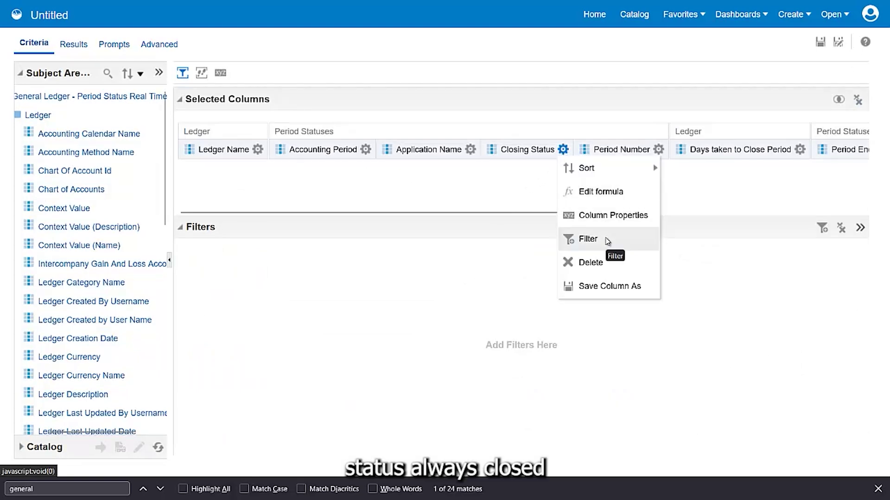
pyautogui.click(607, 240)
pyautogui.click(556, 204)
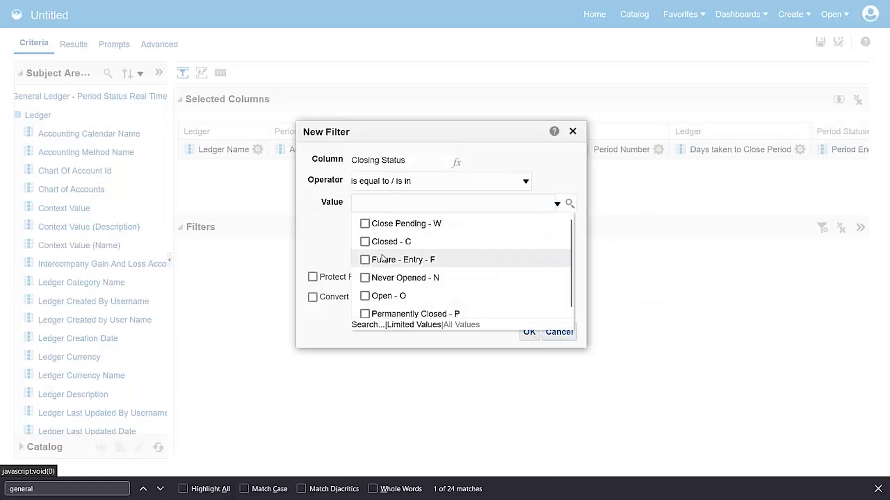
pyautogui.click(383, 241)
pyautogui.click(365, 313)
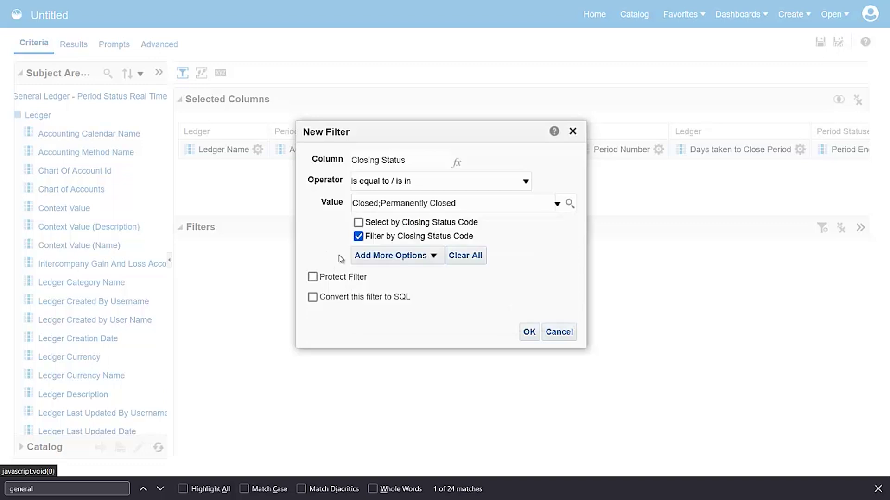
pyautogui.click(529, 332)
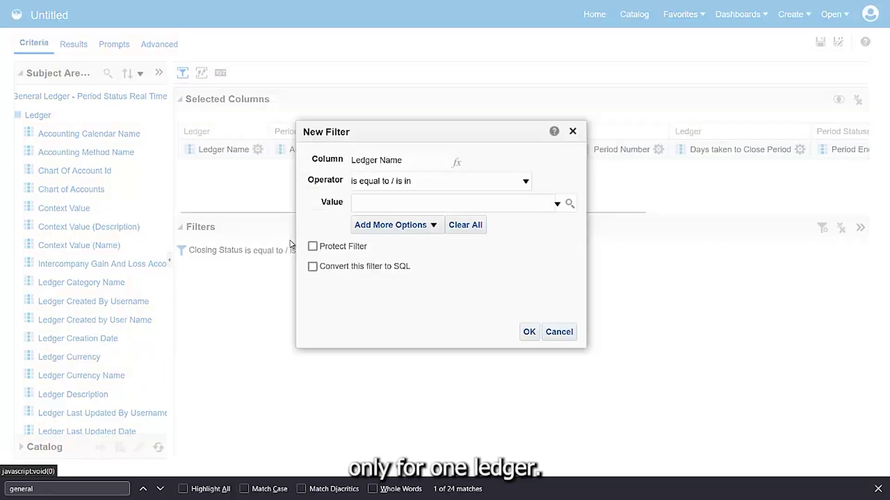
# Search the ledger names for Progress and filter Ledger Name to Progress US Primary Ledger.
pyautogui.click(570, 204)
pyautogui.write('P')
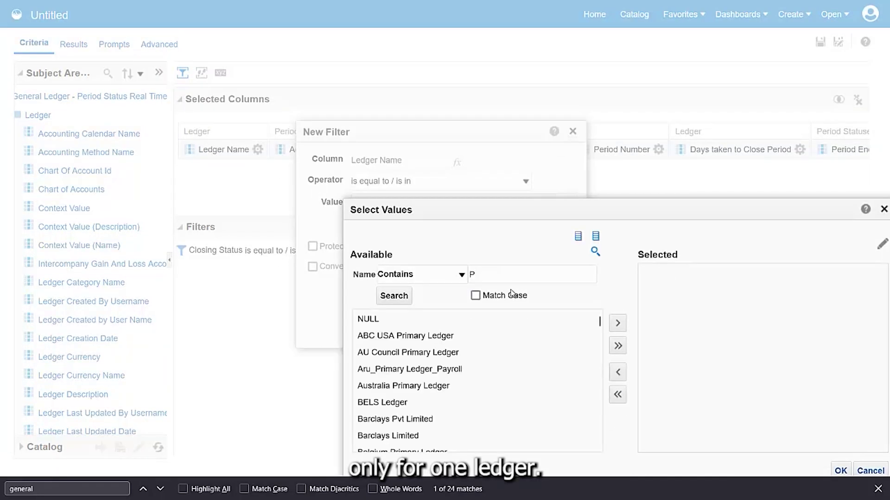
pyautogui.write('rogress')
pyautogui.press('Return')
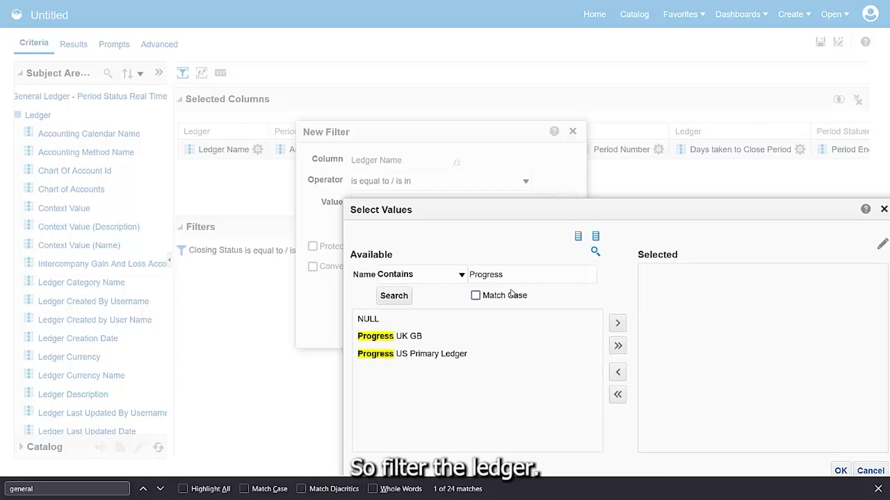
pyautogui.doubleClick(408, 354)
pyautogui.moveTo(580, 207); pyautogui.dragTo(491, 120)
pyautogui.click(764, 369)
pyautogui.click(530, 332)
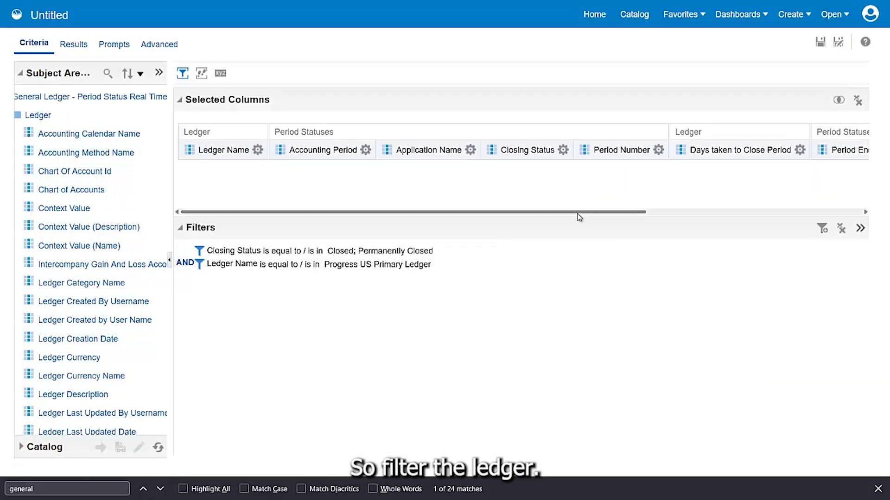
# Add a filter on the Year column limiting it to 2015.
pyautogui.moveTo(578, 214); pyautogui.dragTo(834, 215)
pyautogui.click(859, 150)
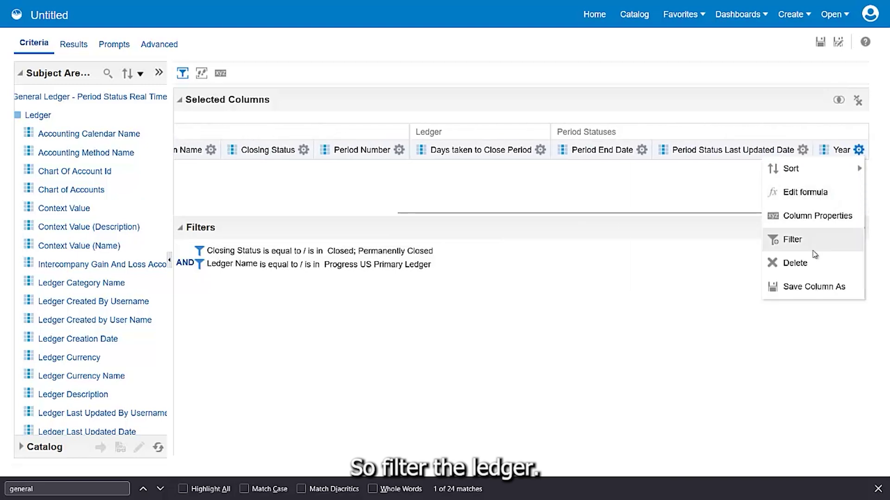
pyautogui.click(790, 242)
pyautogui.click(557, 204)
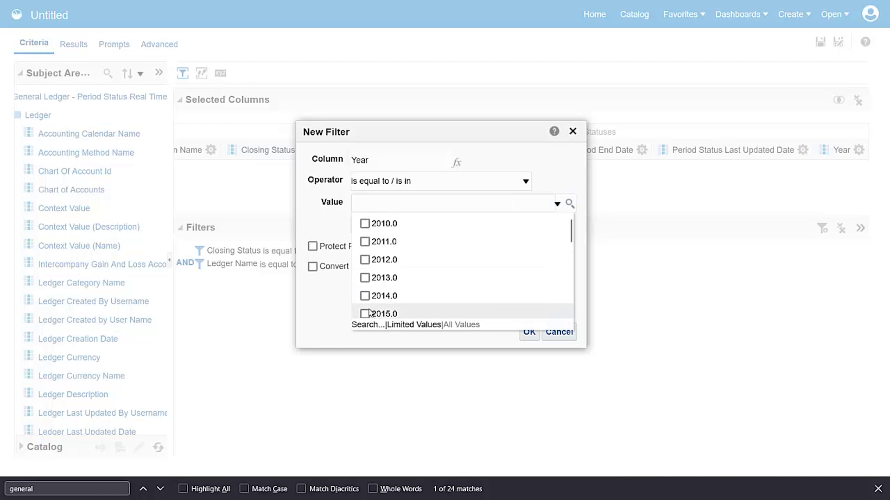
pyautogui.click(365, 313)
pyautogui.click(327, 319)
pyautogui.click(529, 332)
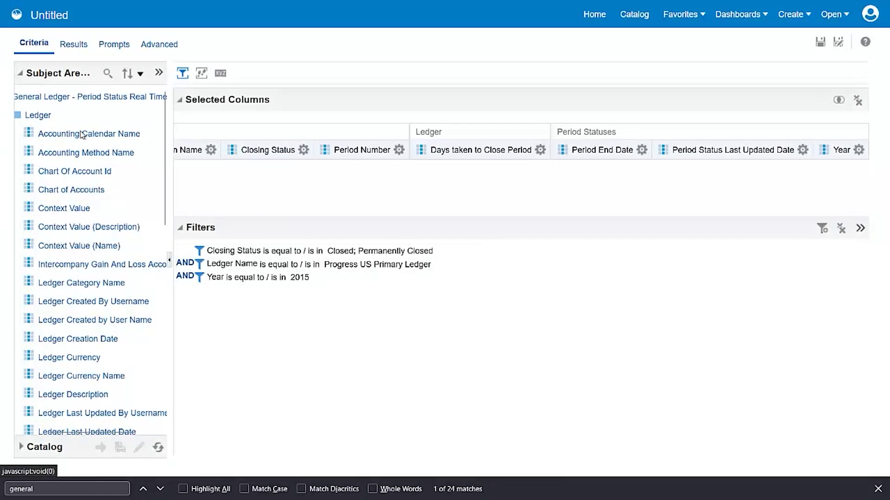
# Display the graph results and save the analysis in My Folders as GL Period Close - Line Chart.
pyautogui.click(70, 45)
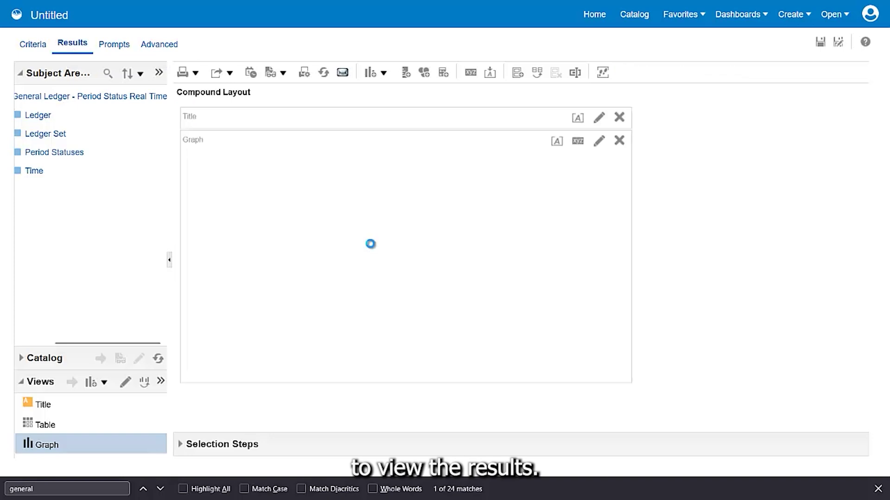
pyautogui.click(820, 42)
pyautogui.click(306, 134)
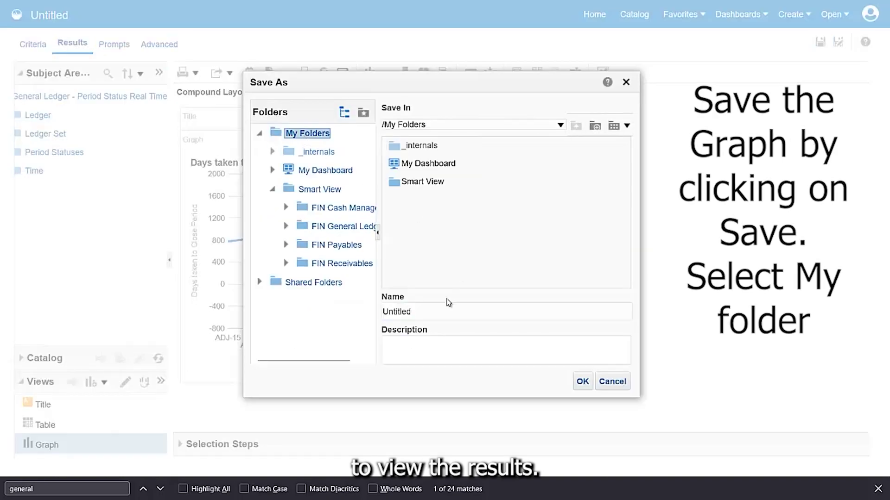
pyautogui.tripleClick(434, 317)
pyautogui.write('GL Period Close - Line Chart')
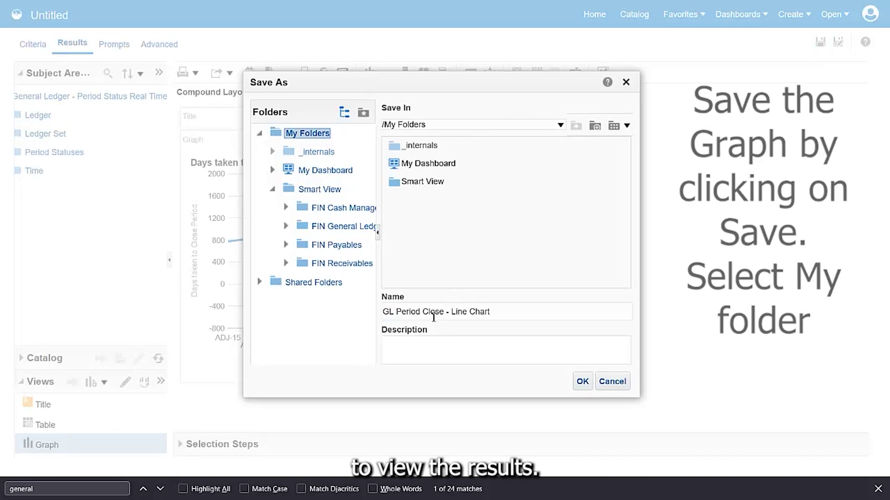
pyautogui.click(577, 385)
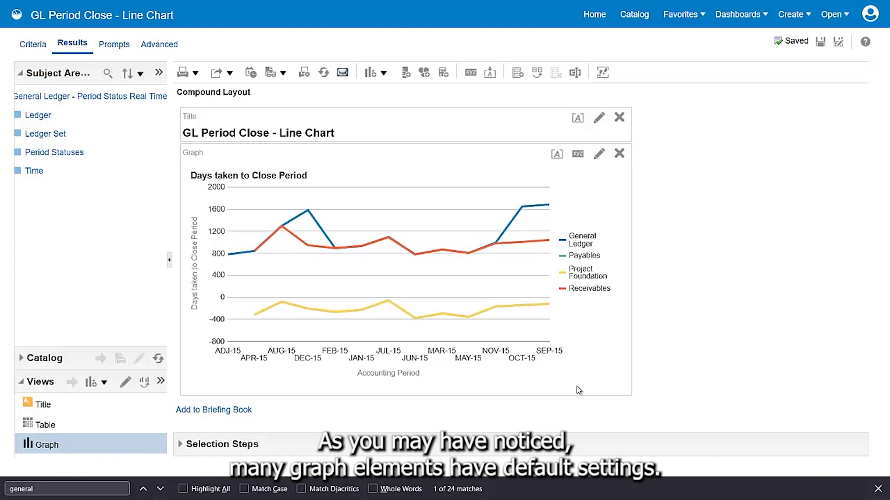